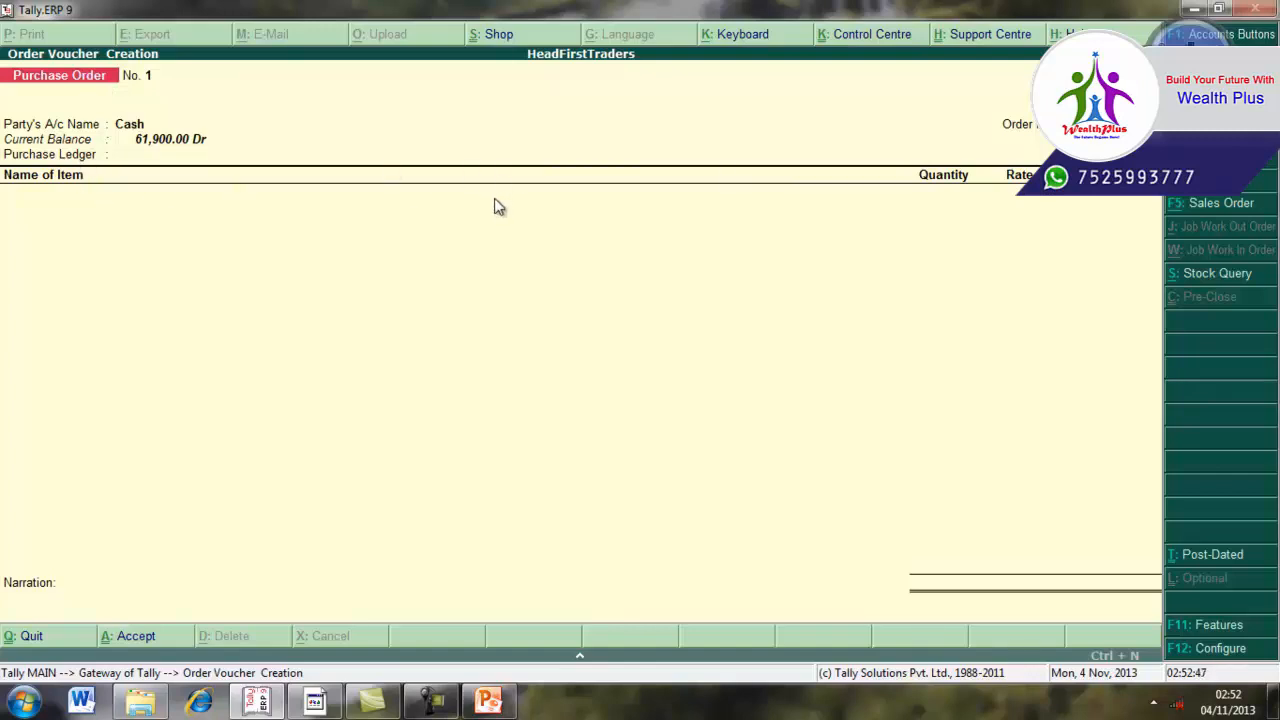
Set the purchase order's voucher date to 2-4-2010
key(F2)
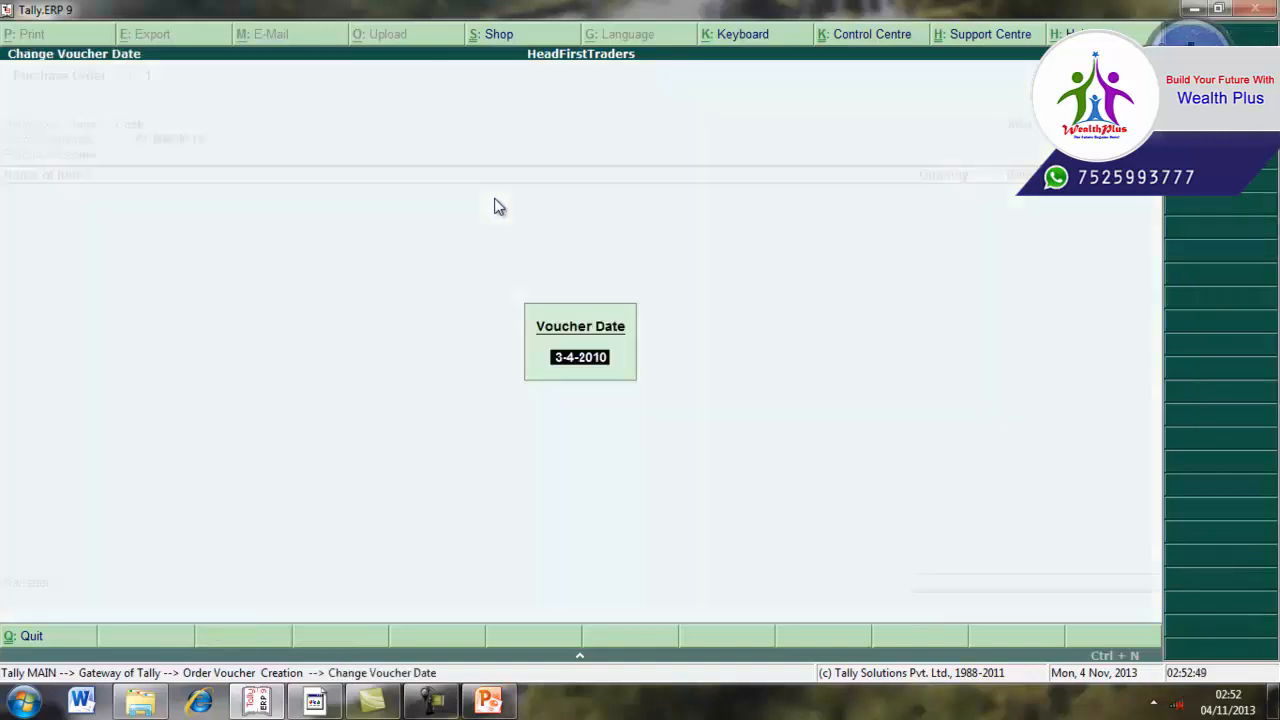
text(2-4-2010)
key(Return)
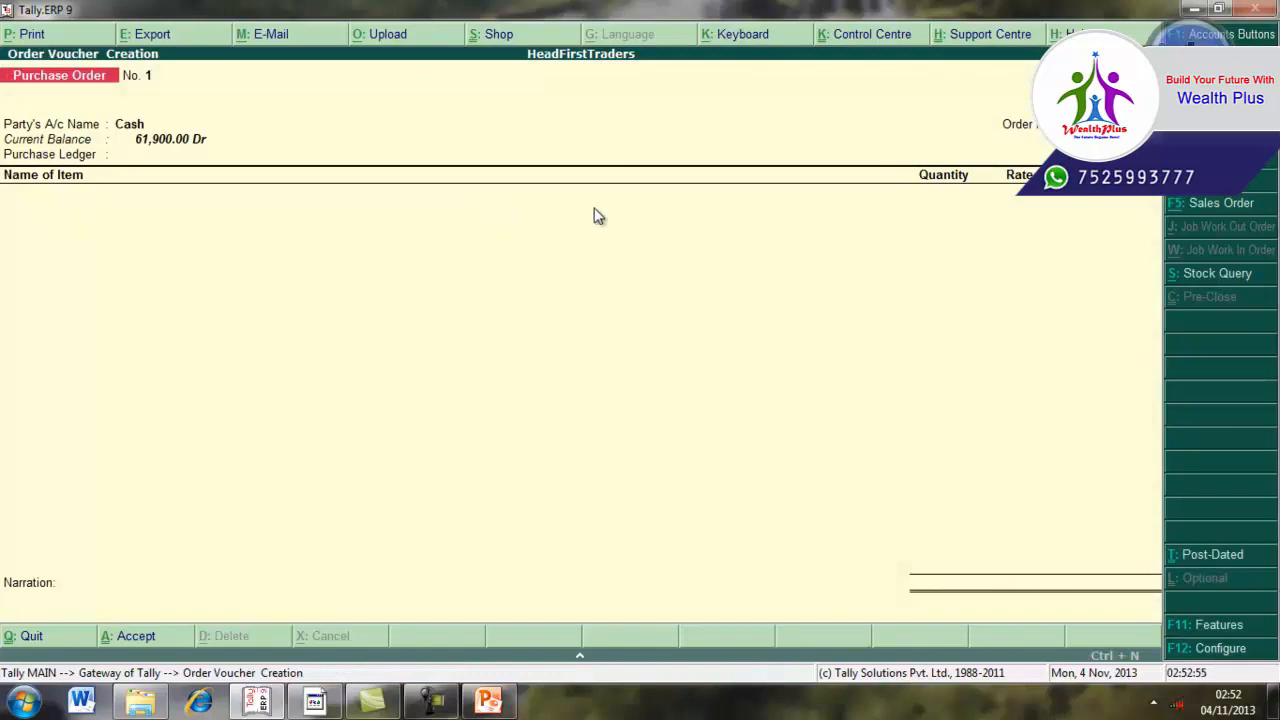
Change the purchase order's party account to Cnc and Co
click(130, 128)
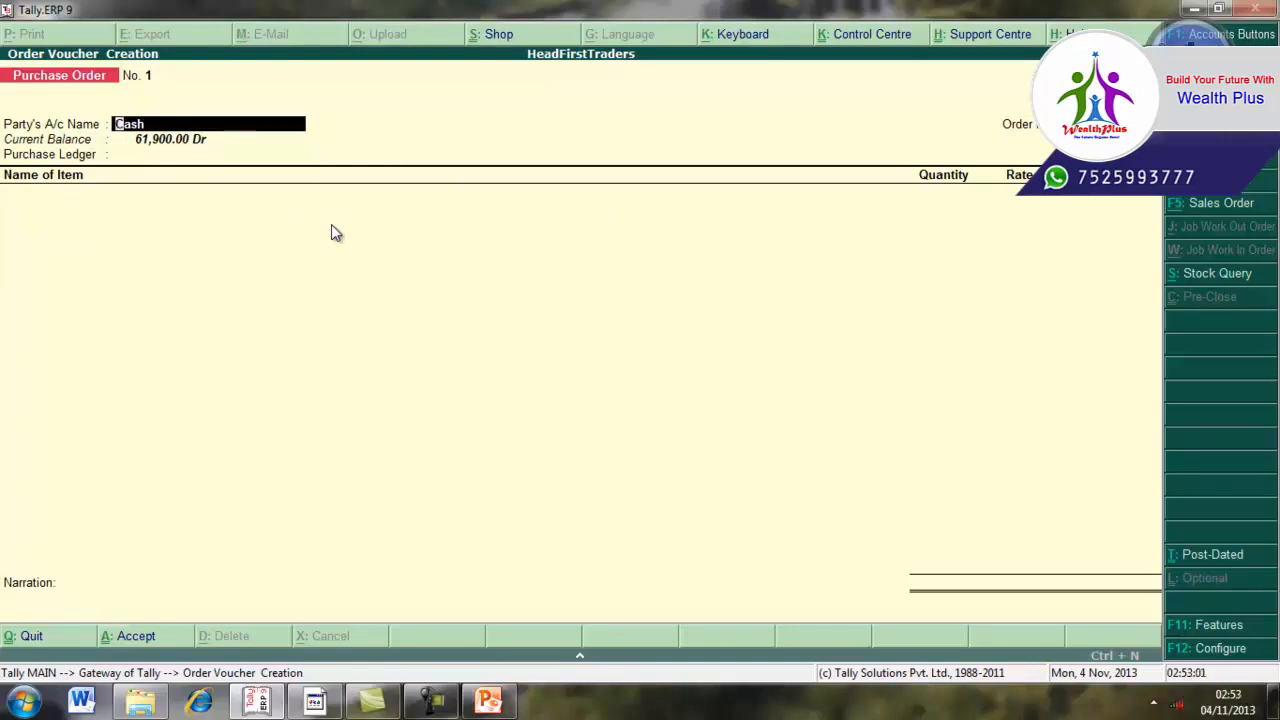
text(Cn)
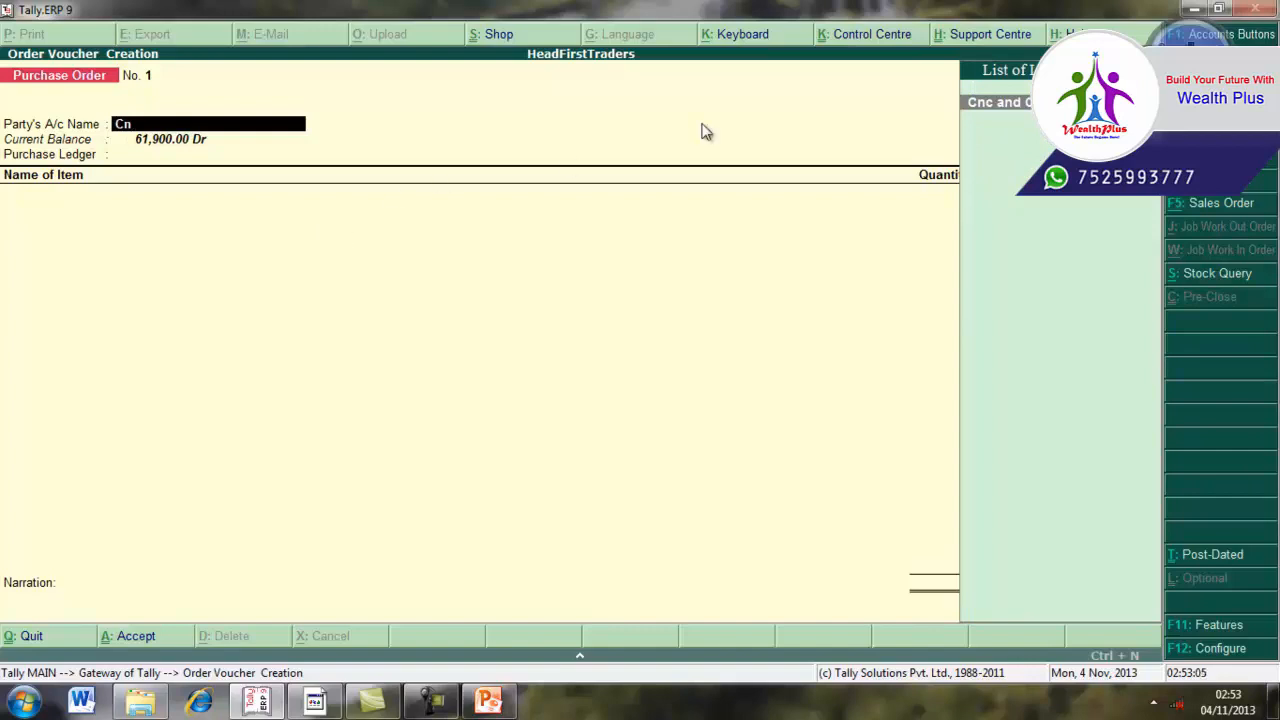
click(985, 113)
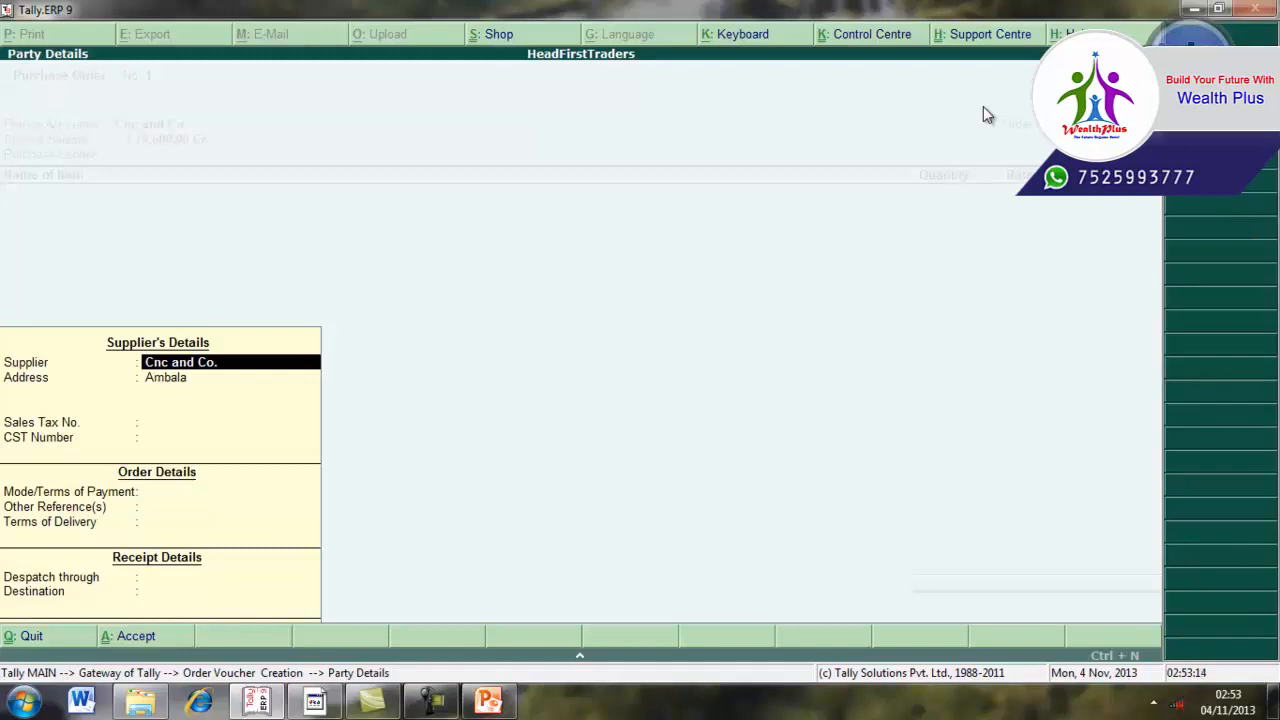
Accept the supplier's details as filled in, leaving the tax numbers, order details and receipt details blank
key(Return)
key(Return)
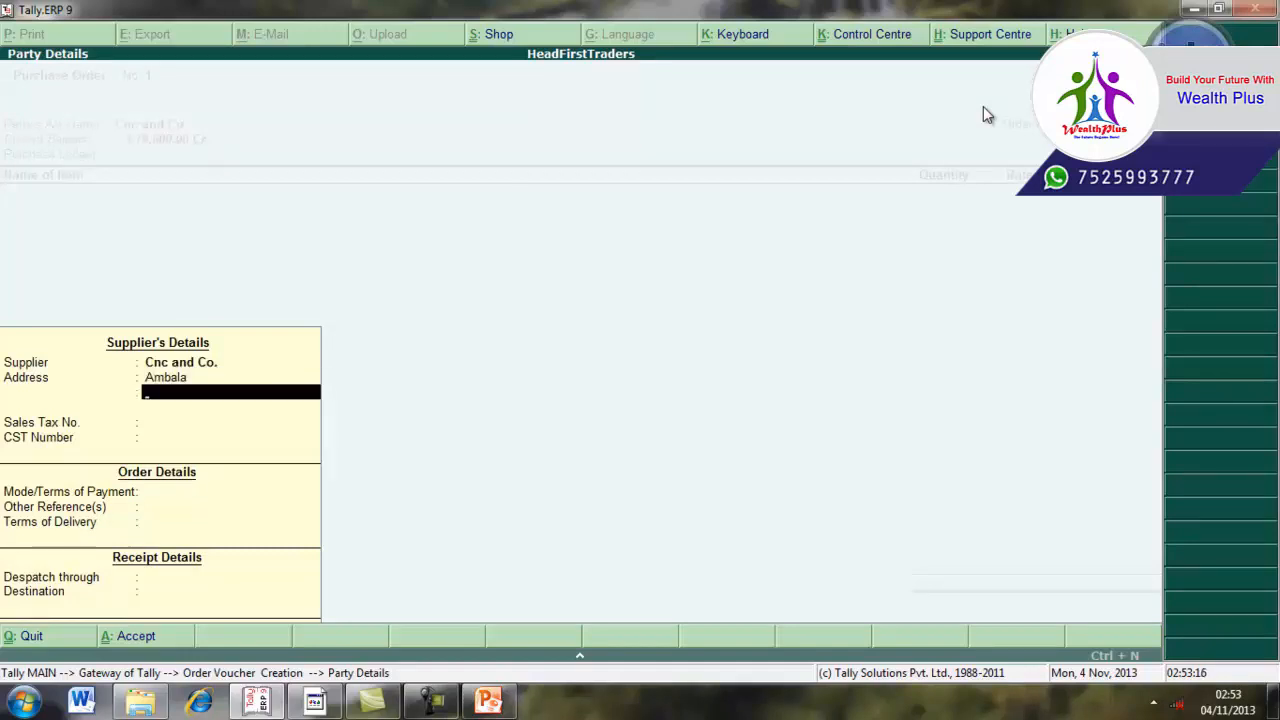
key(Return)
key(Return)
key(Return)
key(Return)
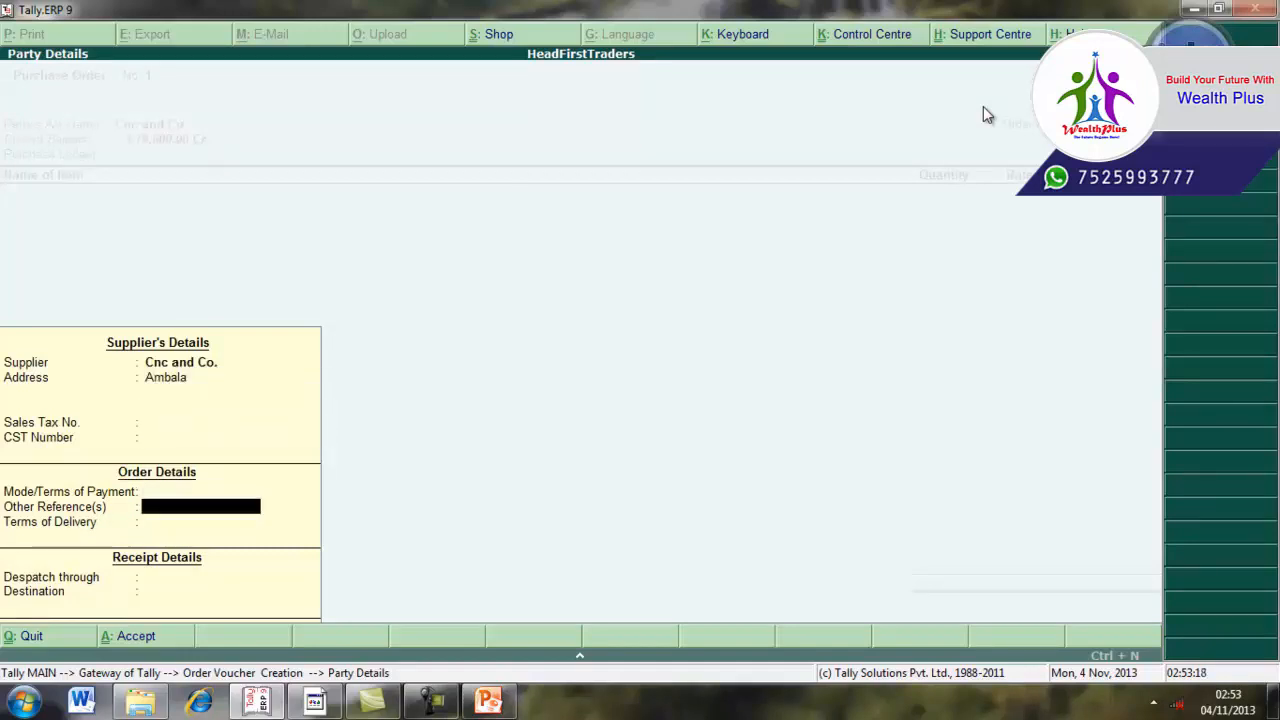
key(Return)
key(Return)
key(Return)
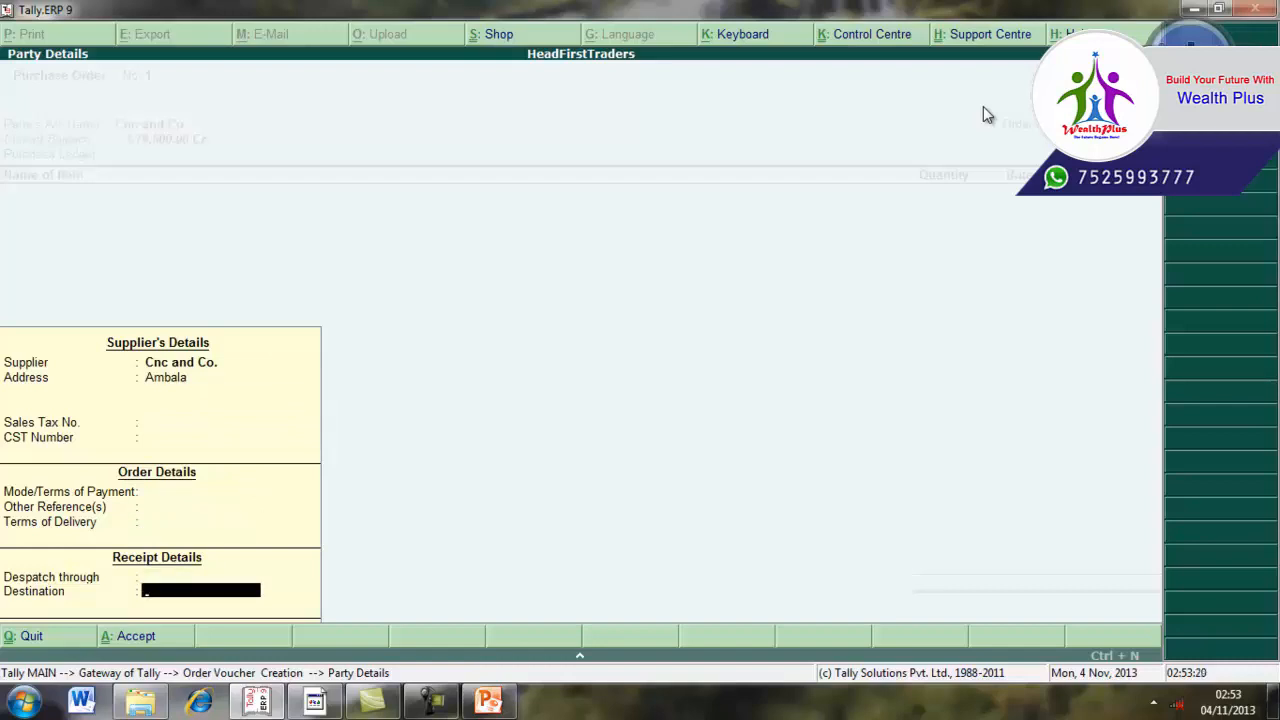
key(Return)
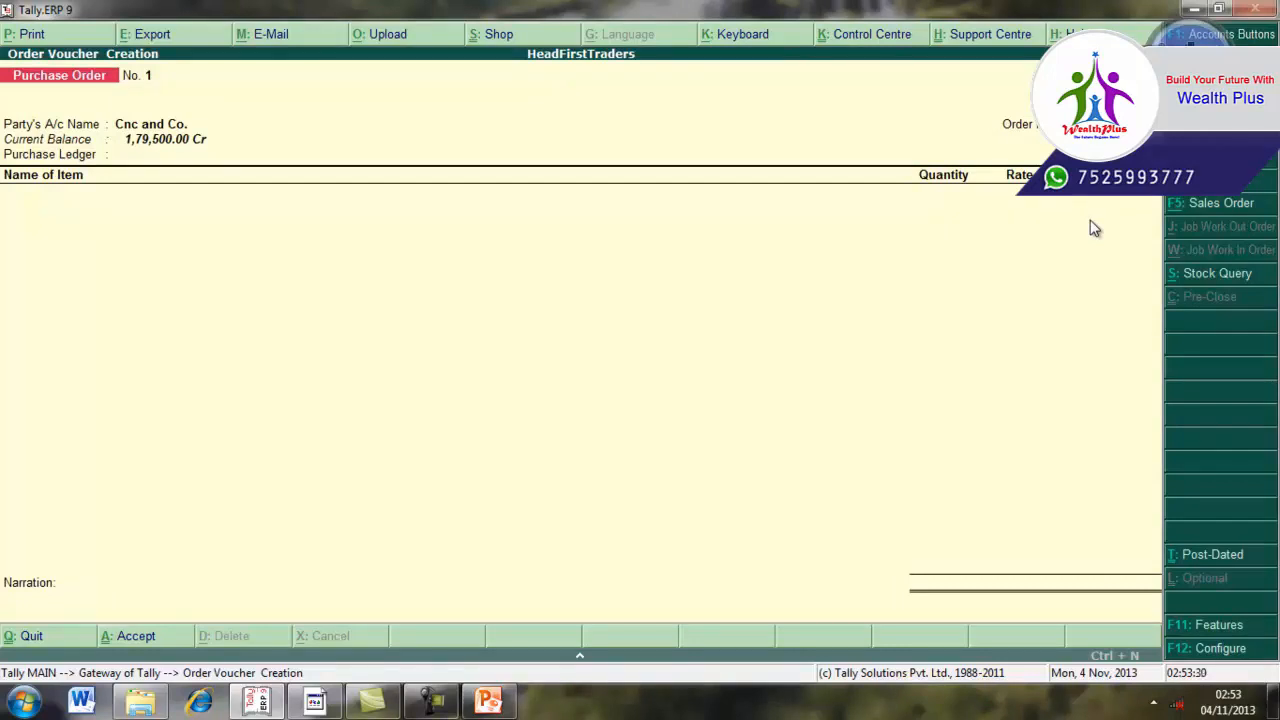
Choose Purchase as the purchase ledger and add Sony as the first item of the order
key(Return)
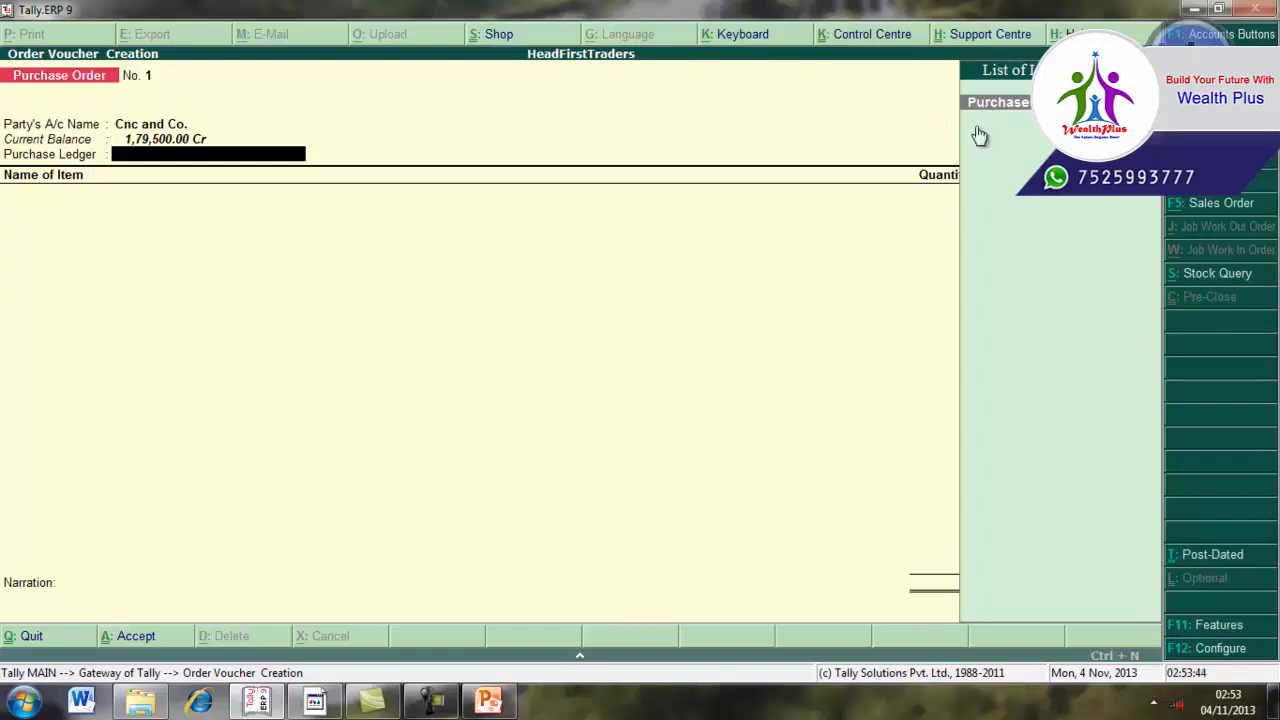
key(Return)
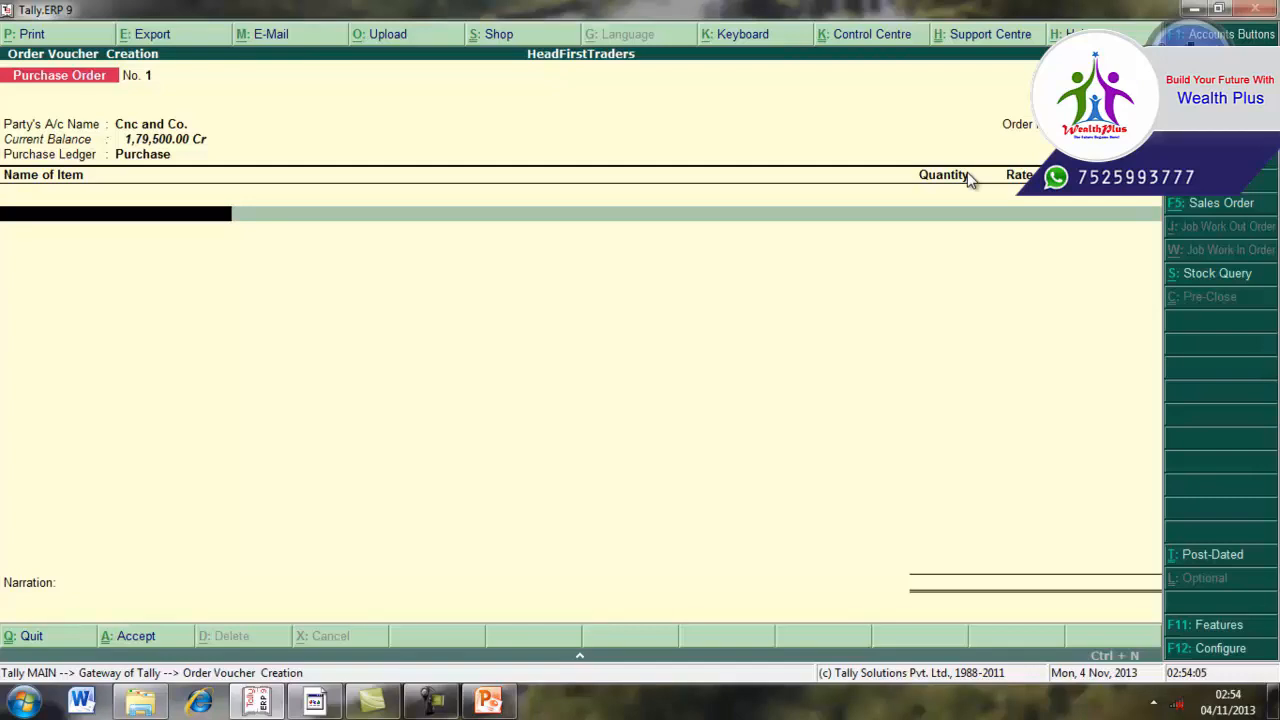
text(S)
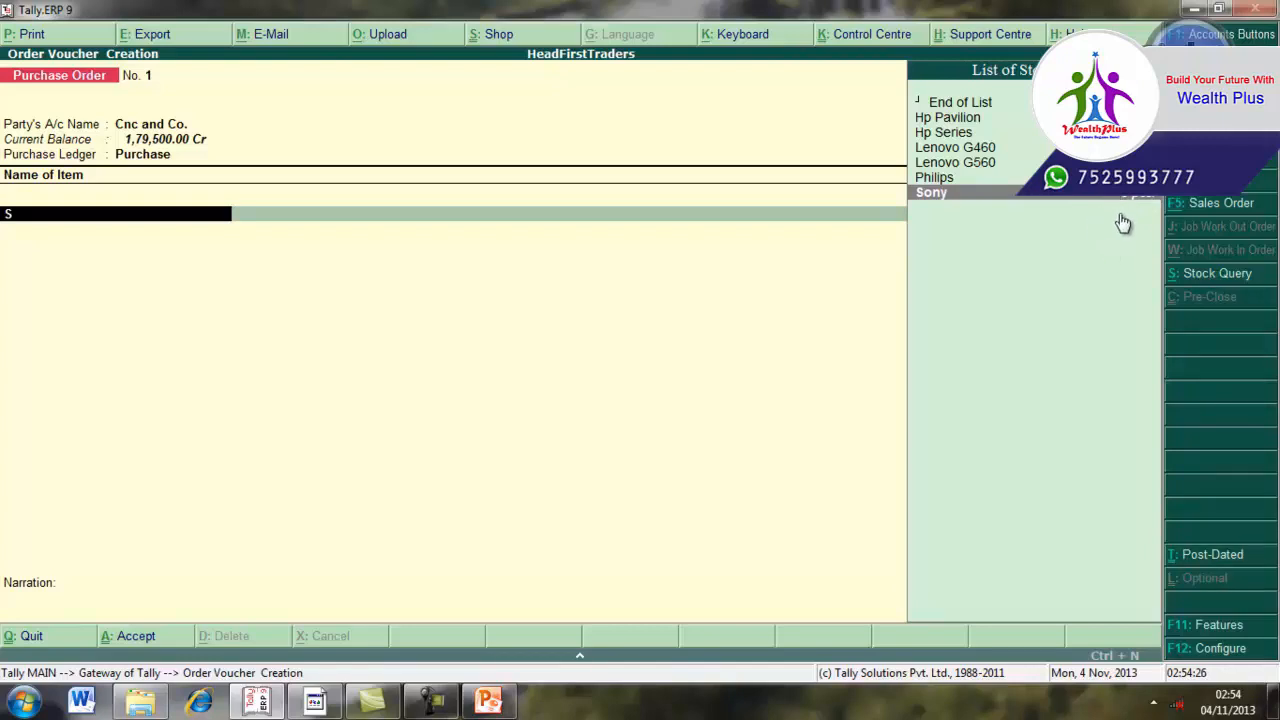
key(Return)
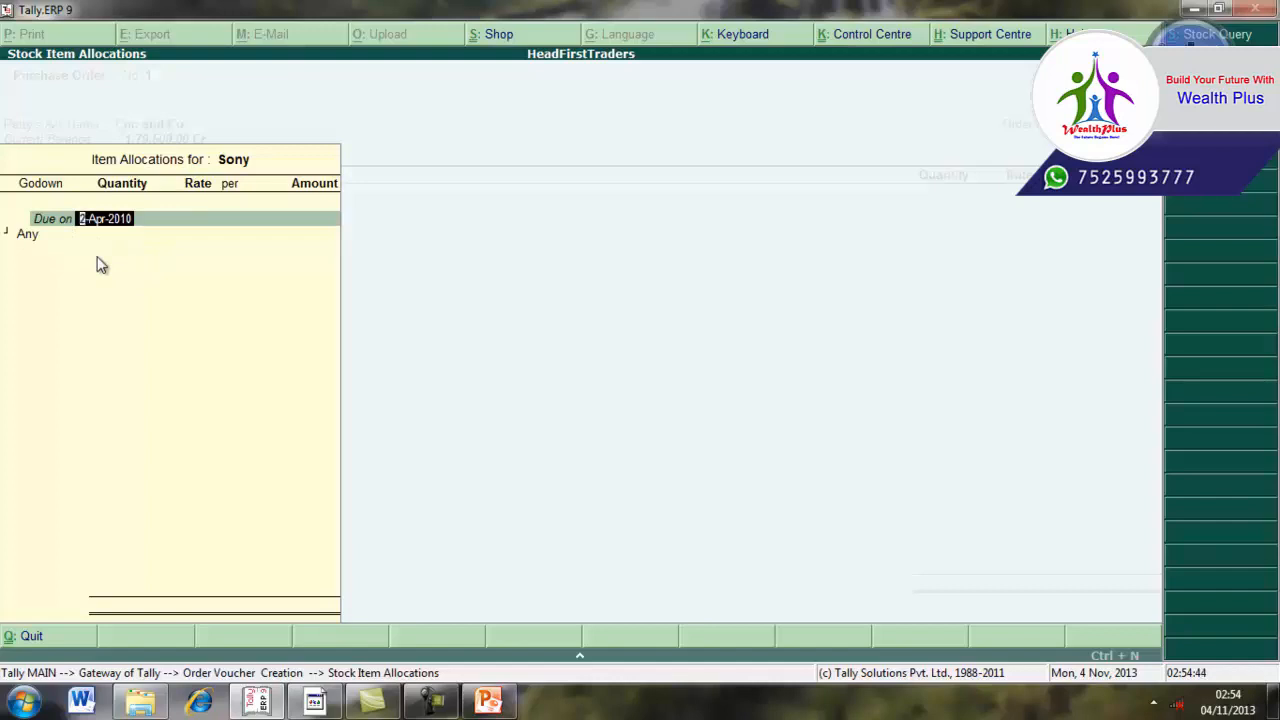
Allocate 2 pcs. of Sony to Main Location, due on 12-4-2010, at the offered rate, and complete the item line
text(12-4-2010)
key(Return)
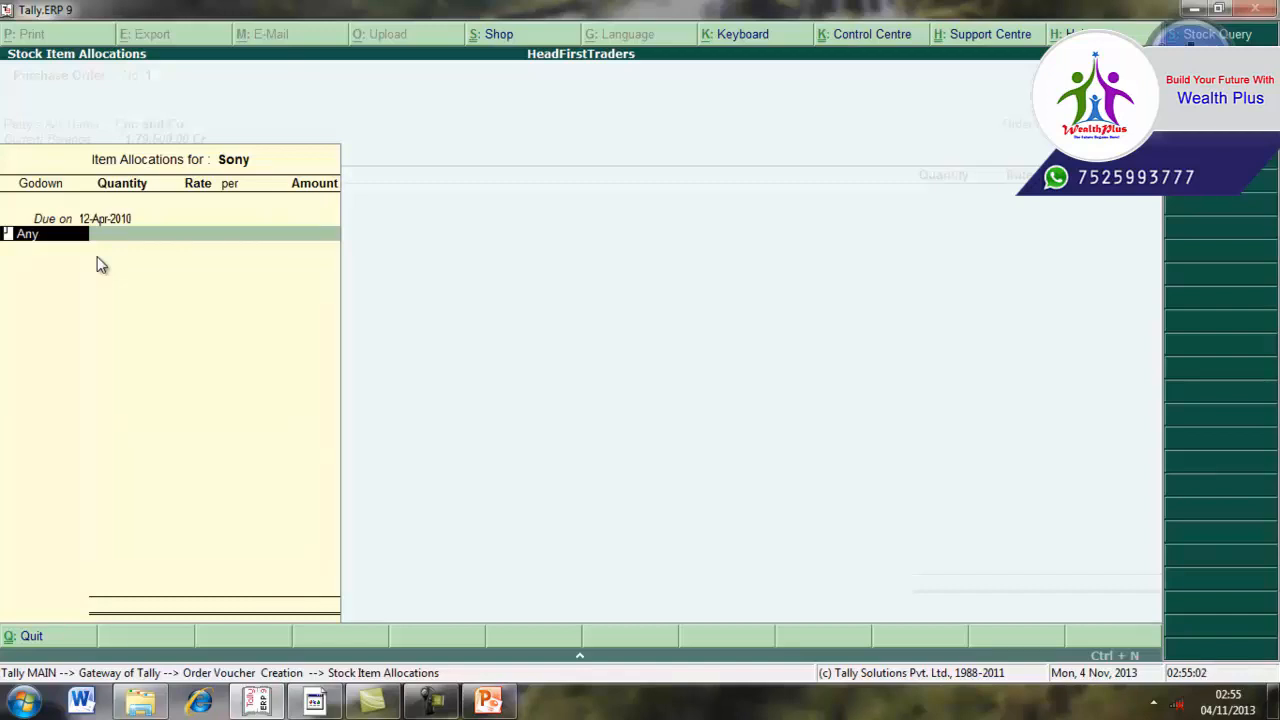
text(M)
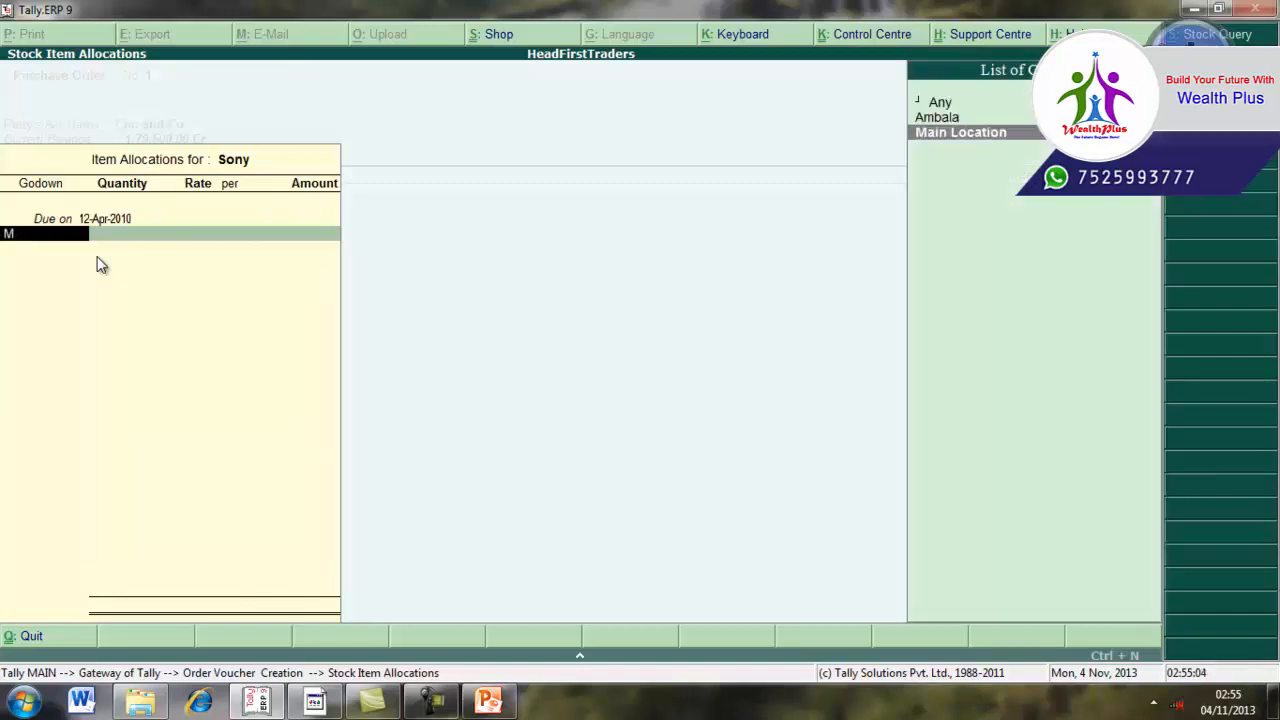
click(928, 135)
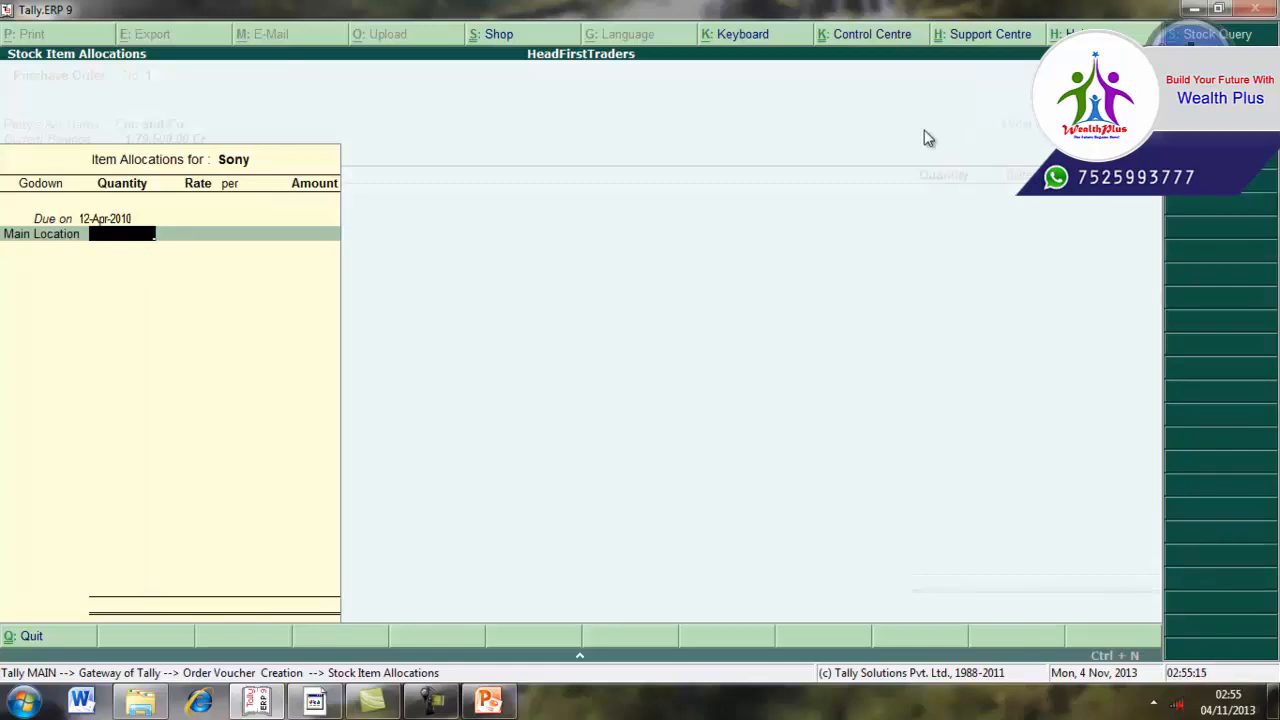
text(2)
key(Return)
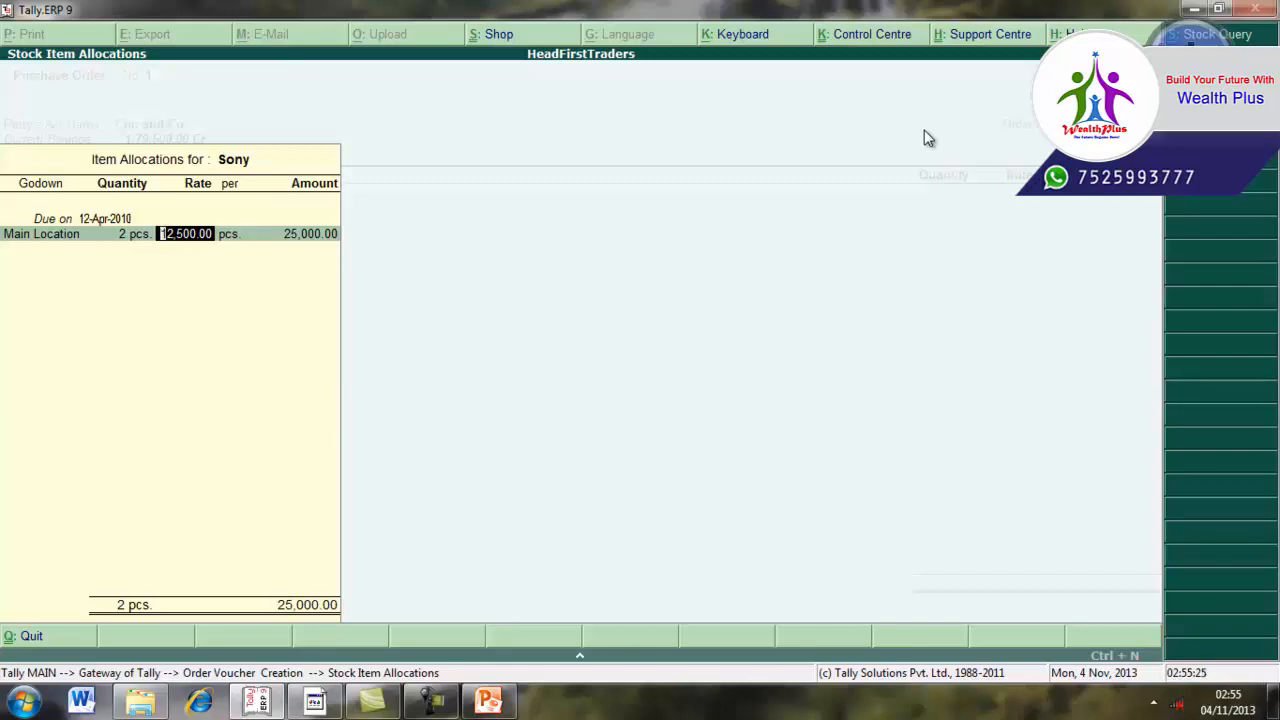
key(Return)
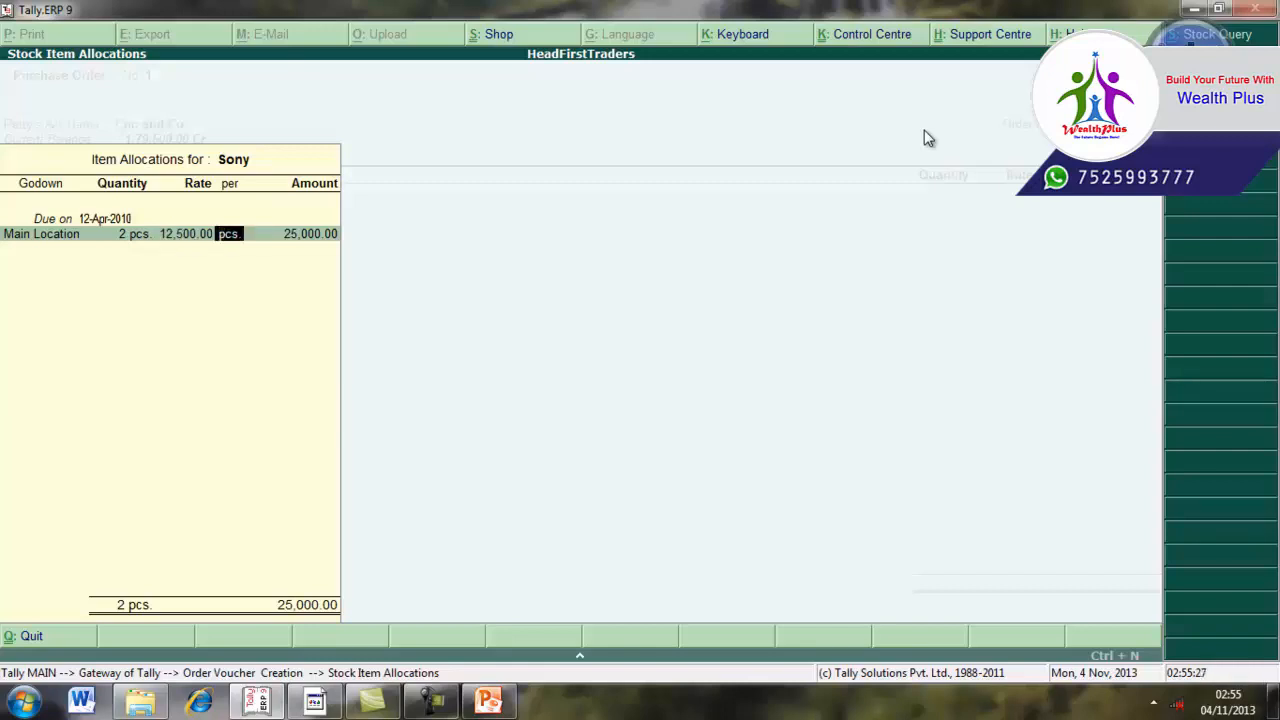
key(Return)
key(Return)
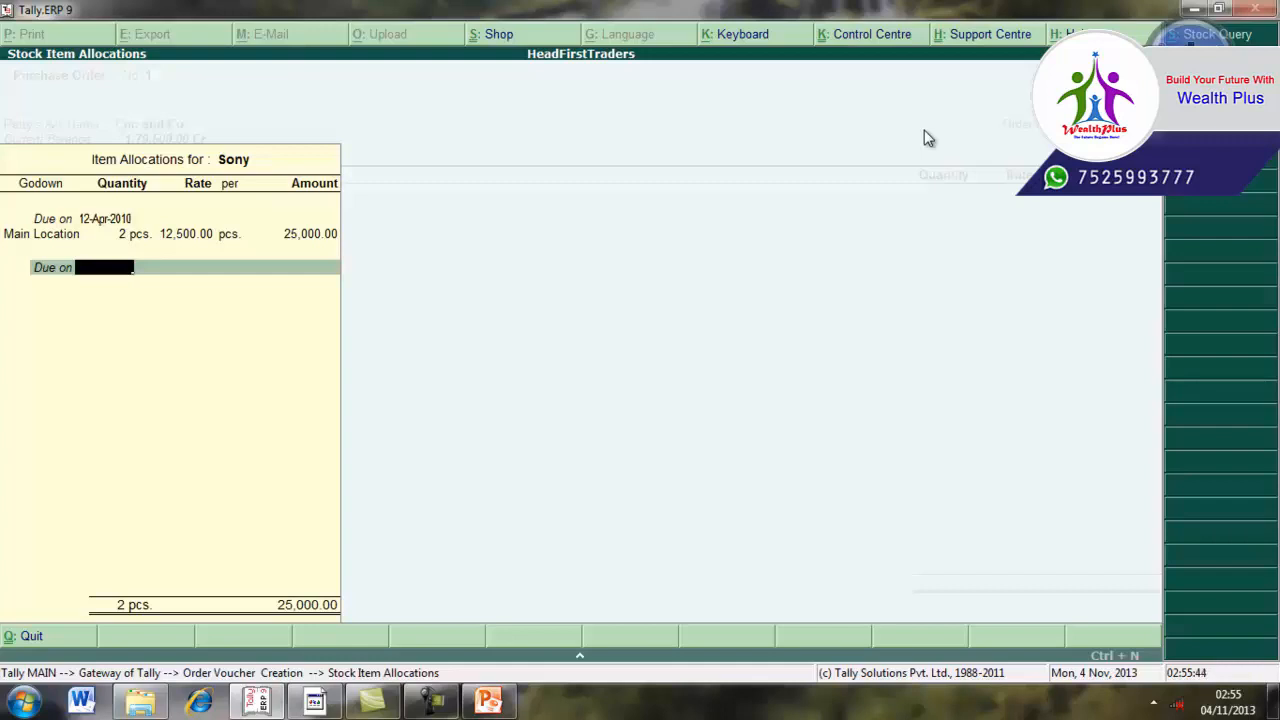
key(Return)
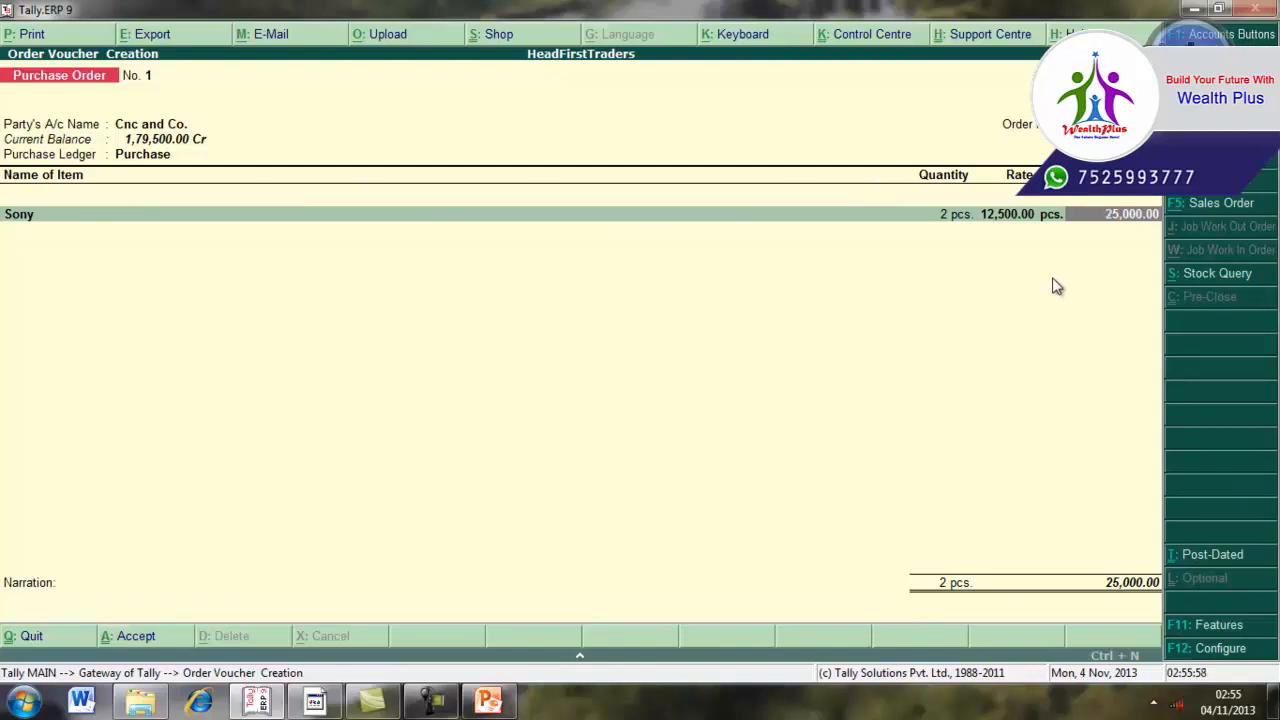
key(Return)
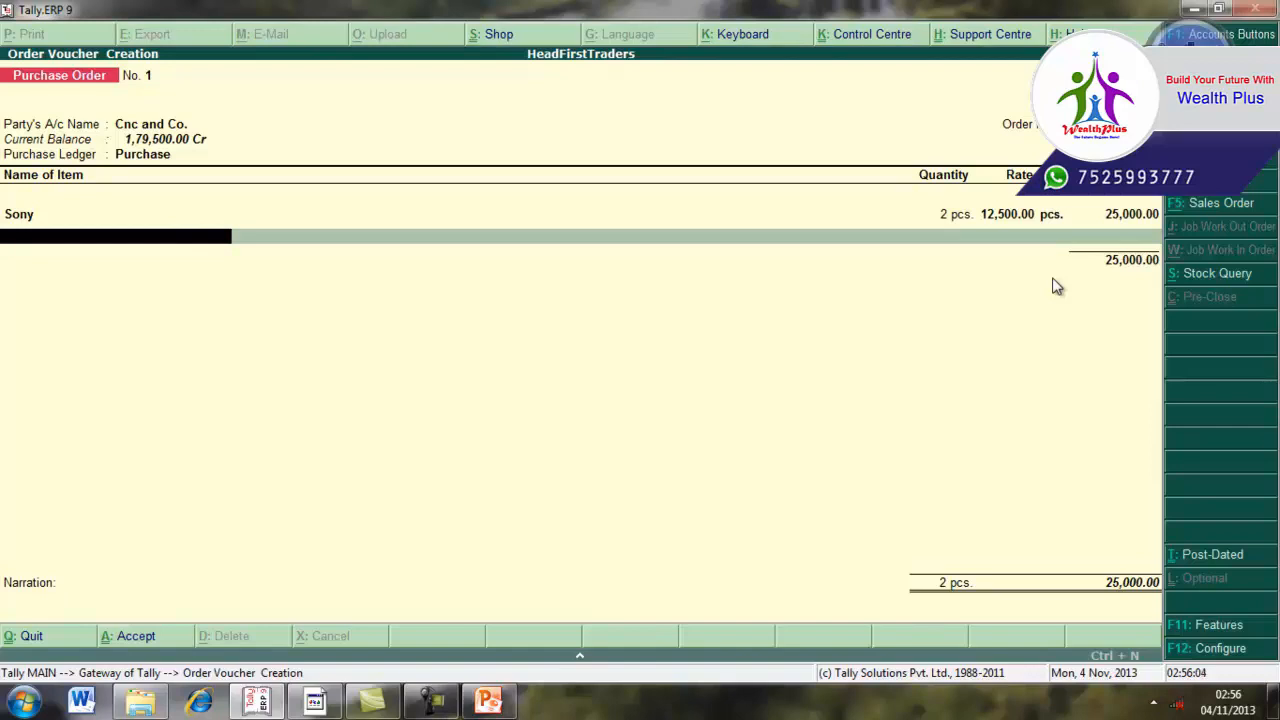
Add Philips as the second item and allocate 3 pcs. to the Karnal godown, due on 12-4-2010, at the offered rate
text(P)
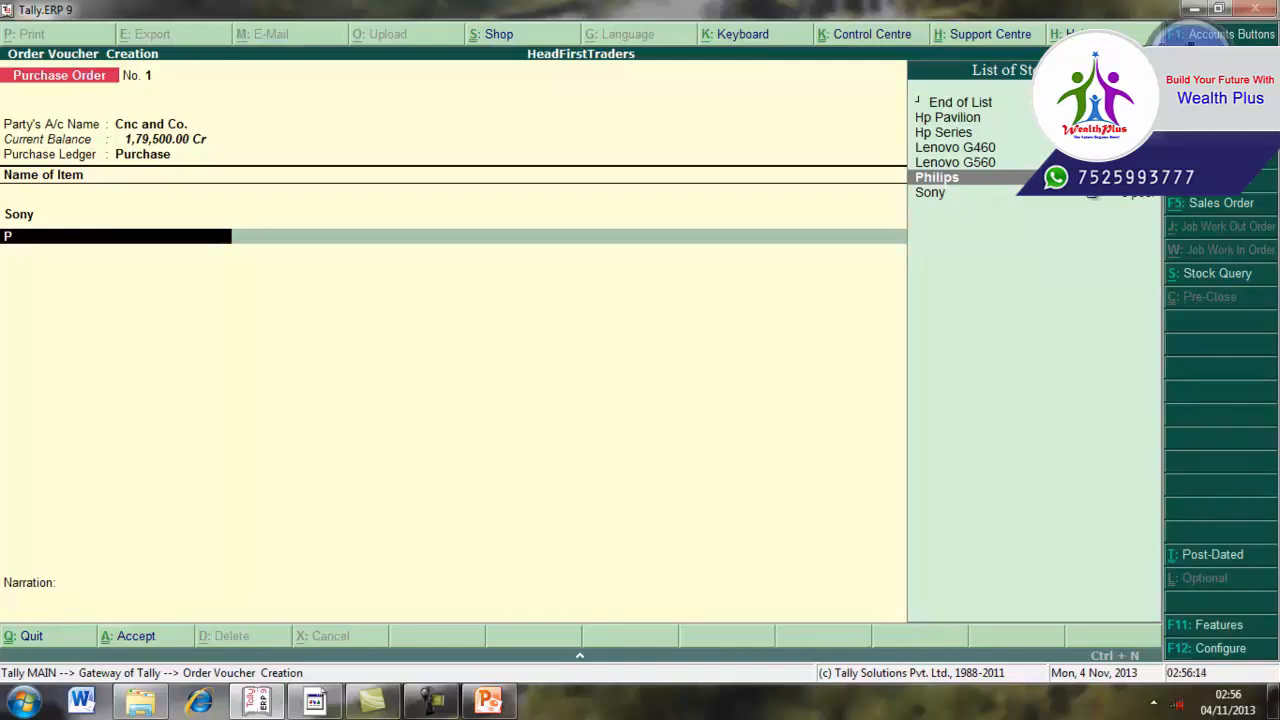
key(Return)
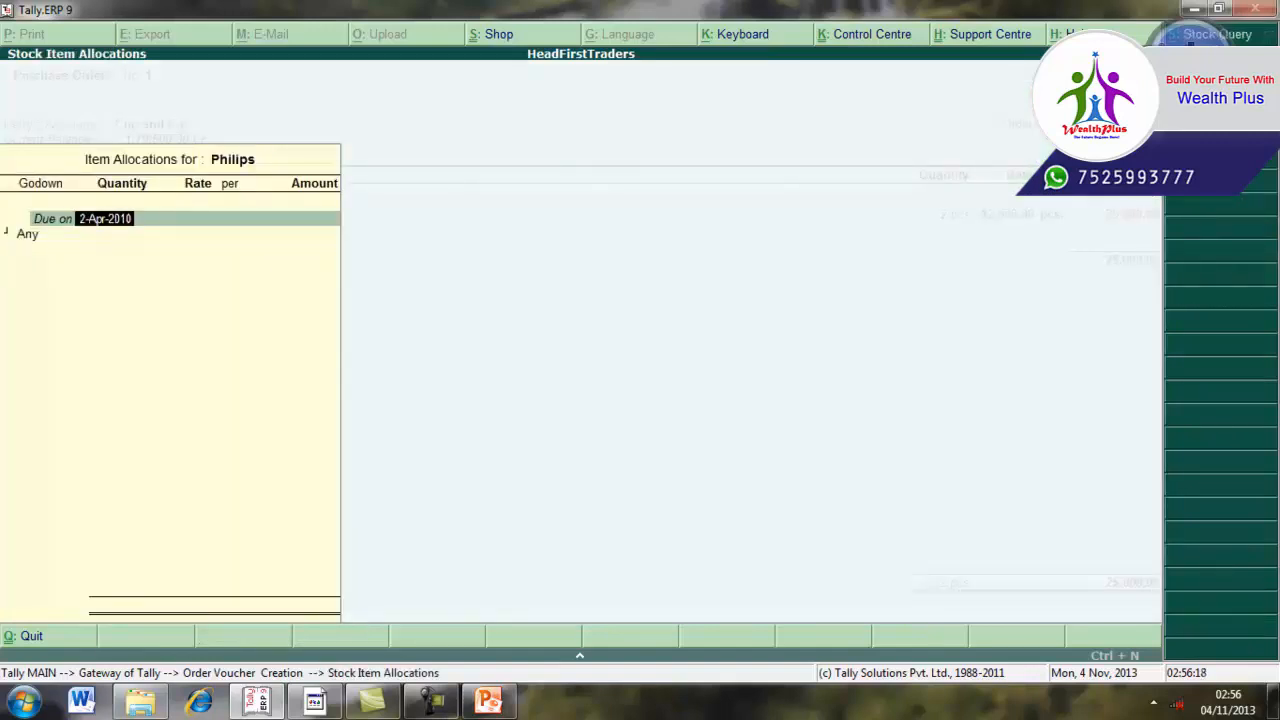
text(12-4-2010)
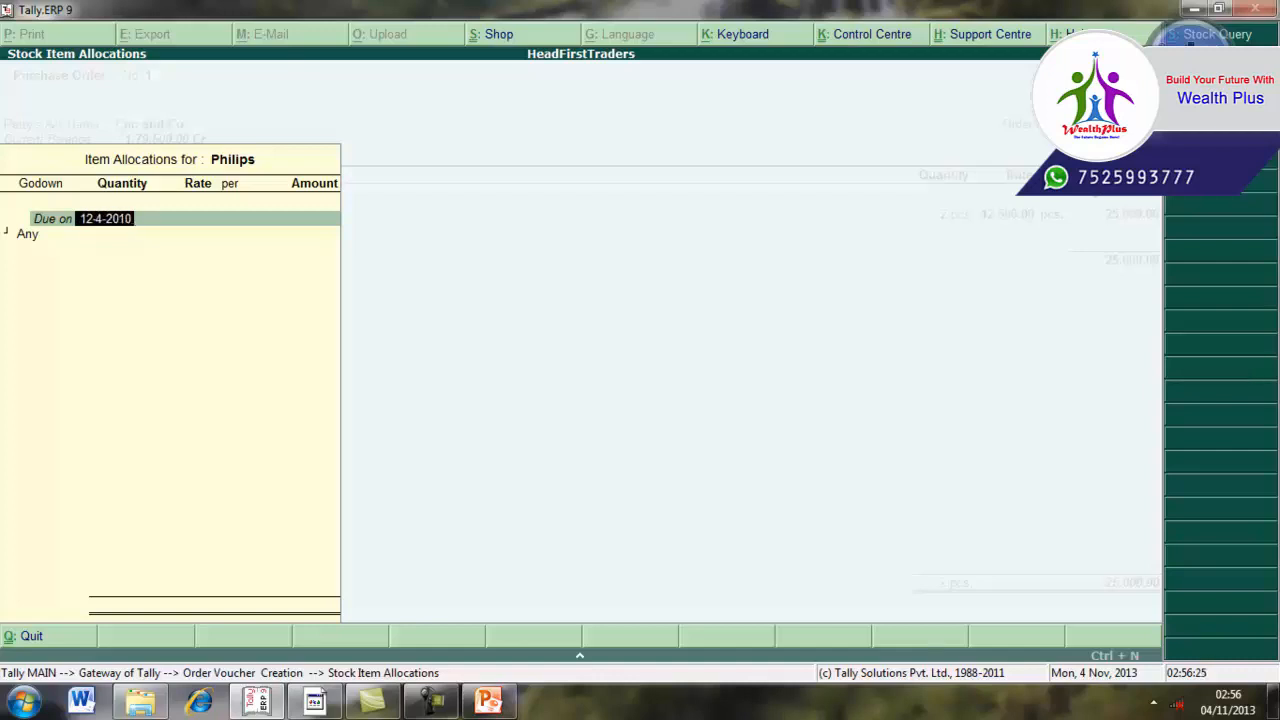
key(Return)
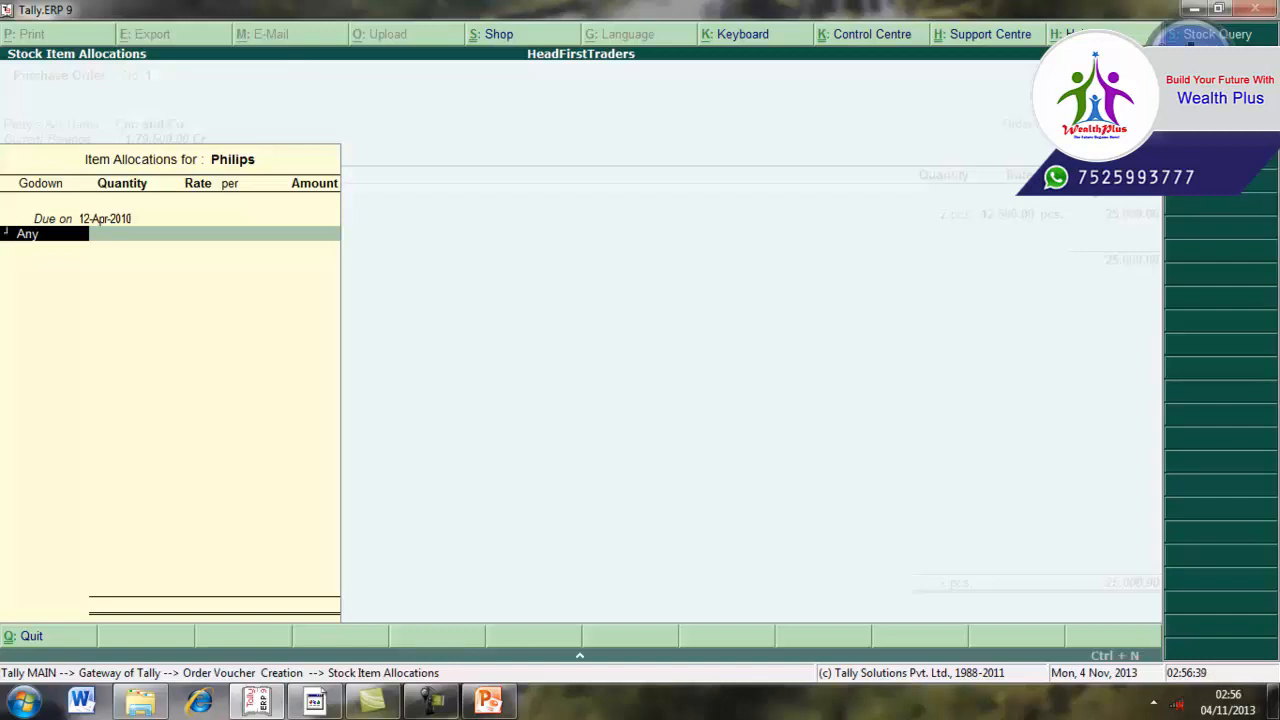
text(K)
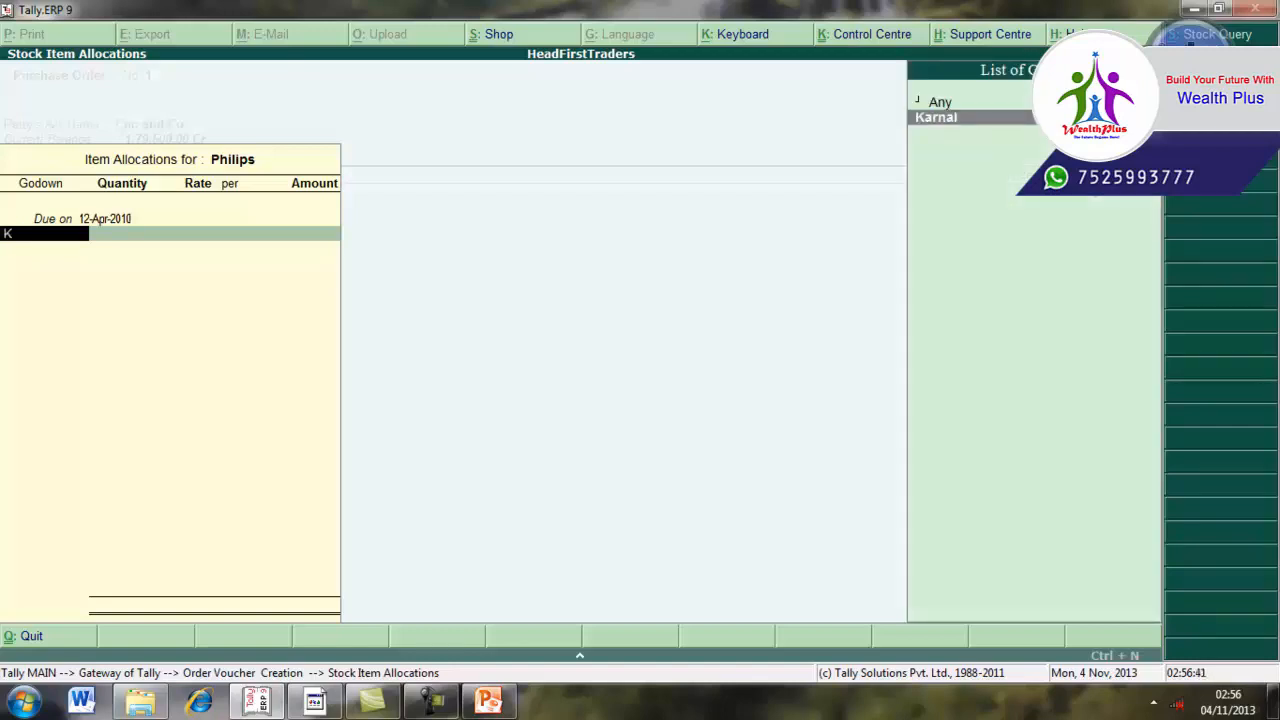
click(965, 120)
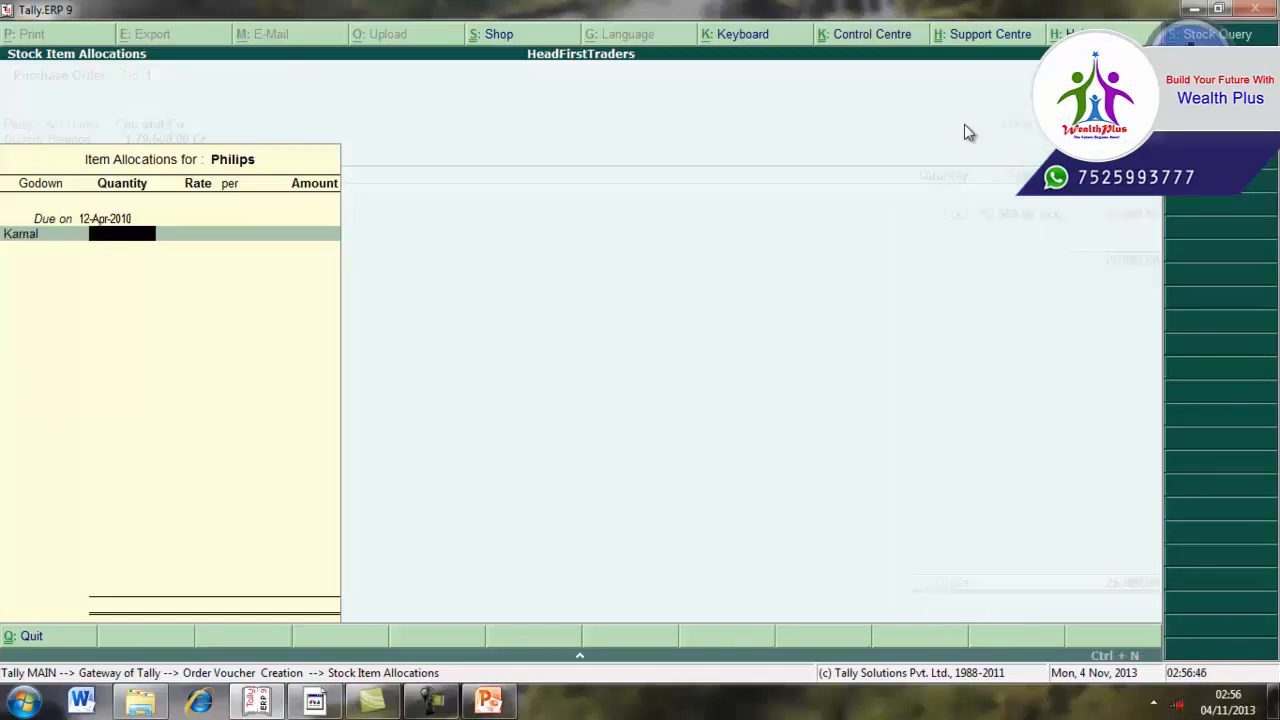
text(3)
key(Return)
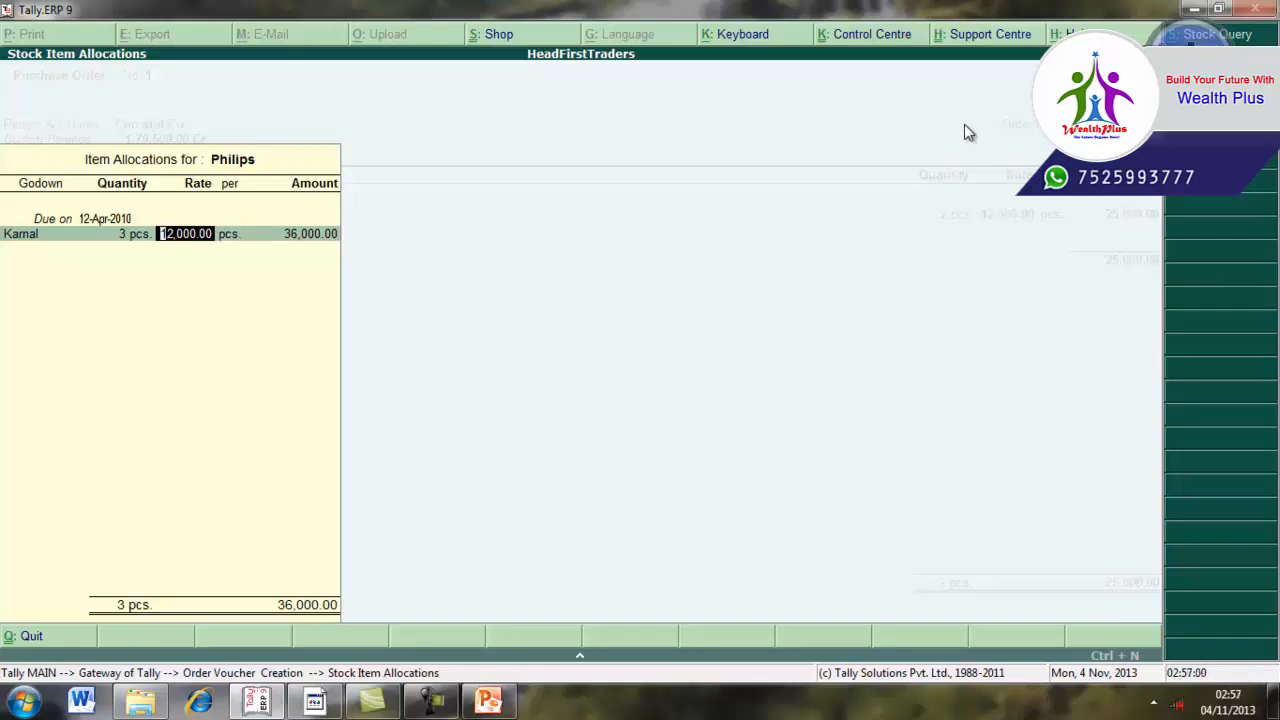
key(Return)
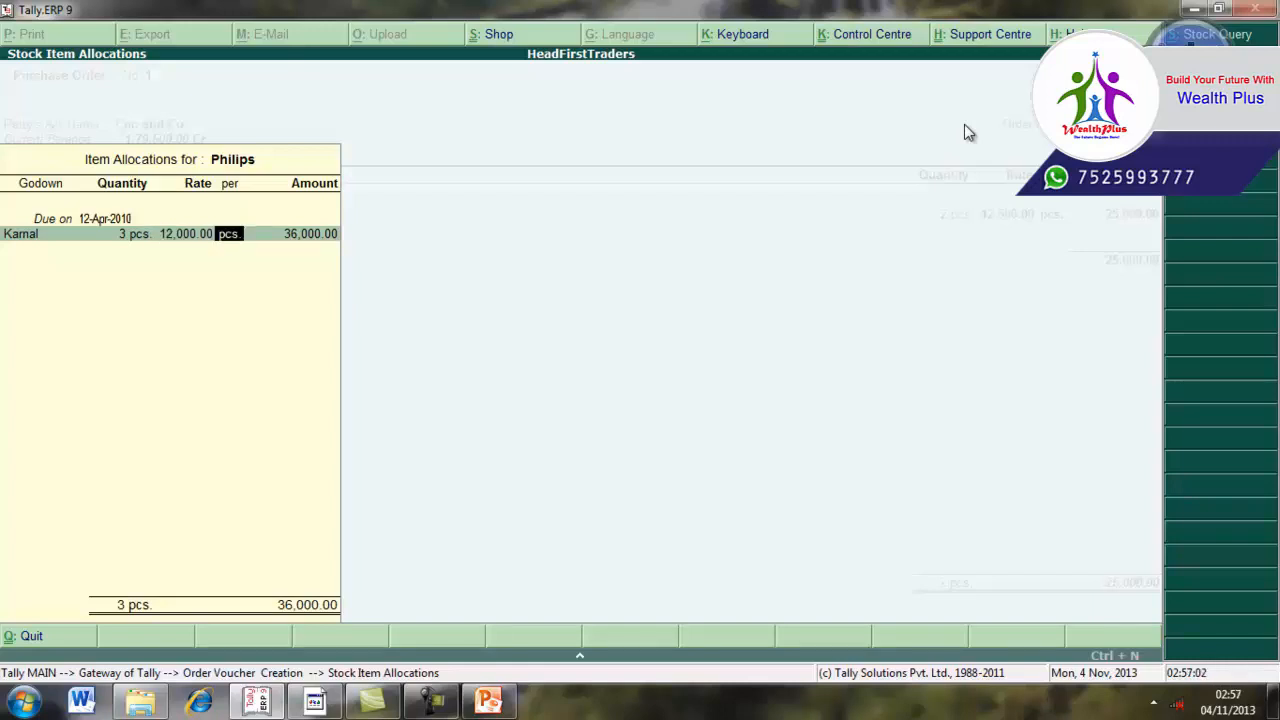
key(Return)
key(Return)
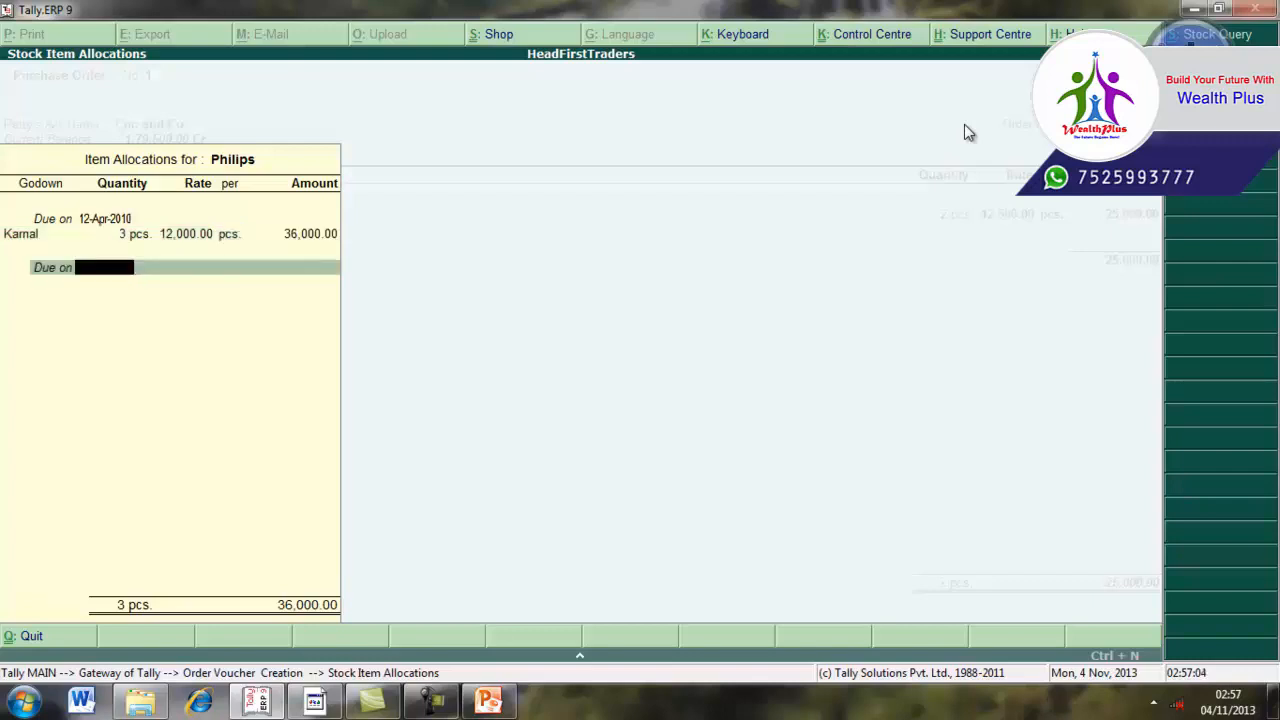
Allocate another 2 pcs. of Philips to Main Location, due on 12-4-2010, and complete the item line
text(12-4-2010)
key(Return)
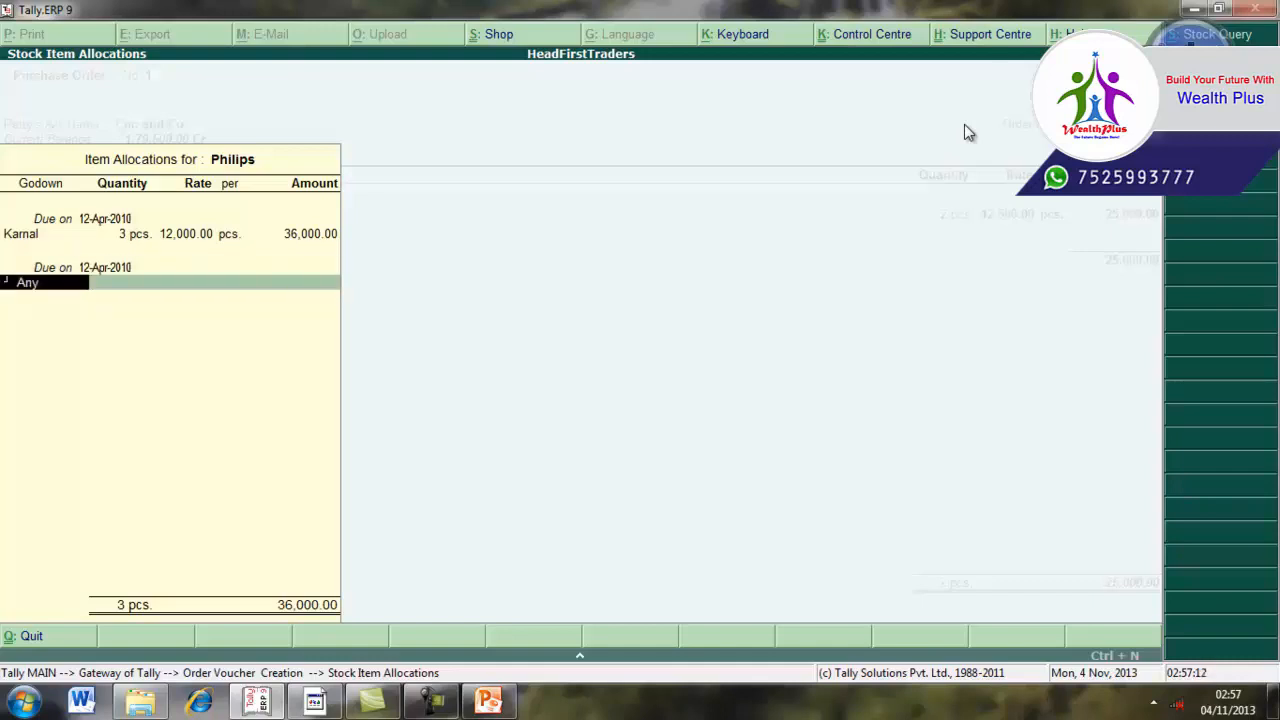
text(M)
key(Return)
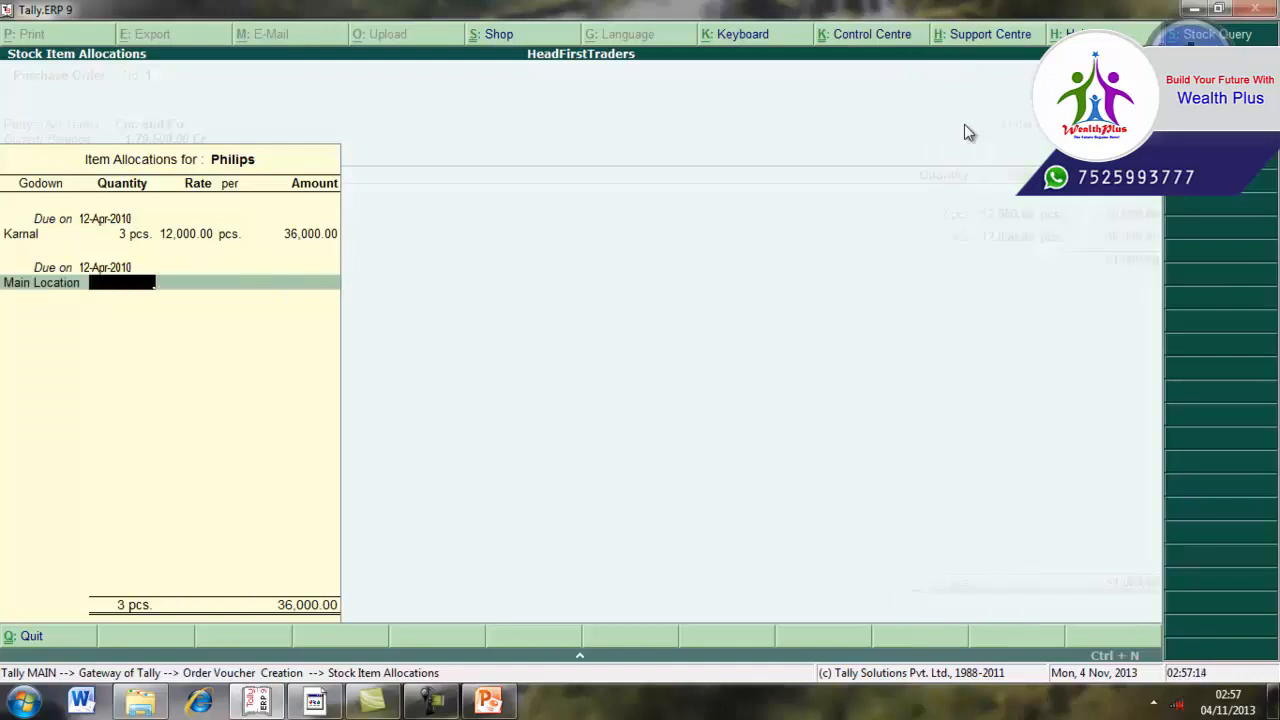
text(2)
key(Return)
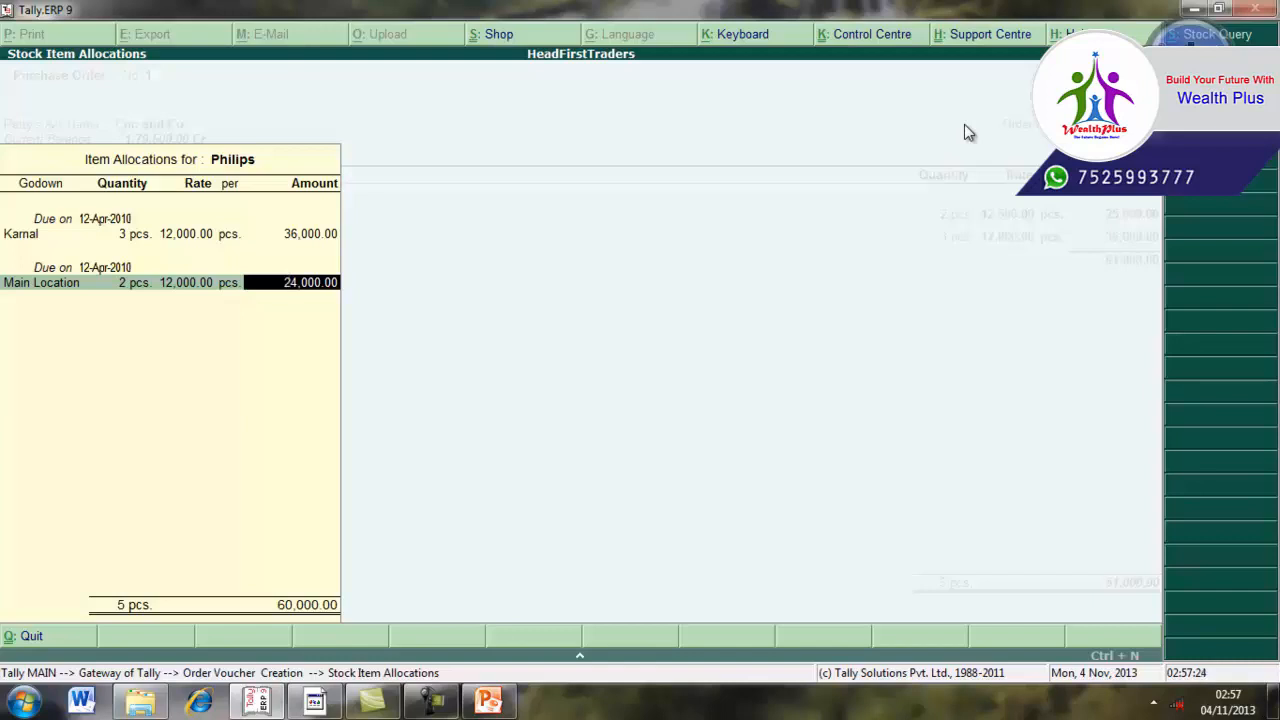
key(Return)
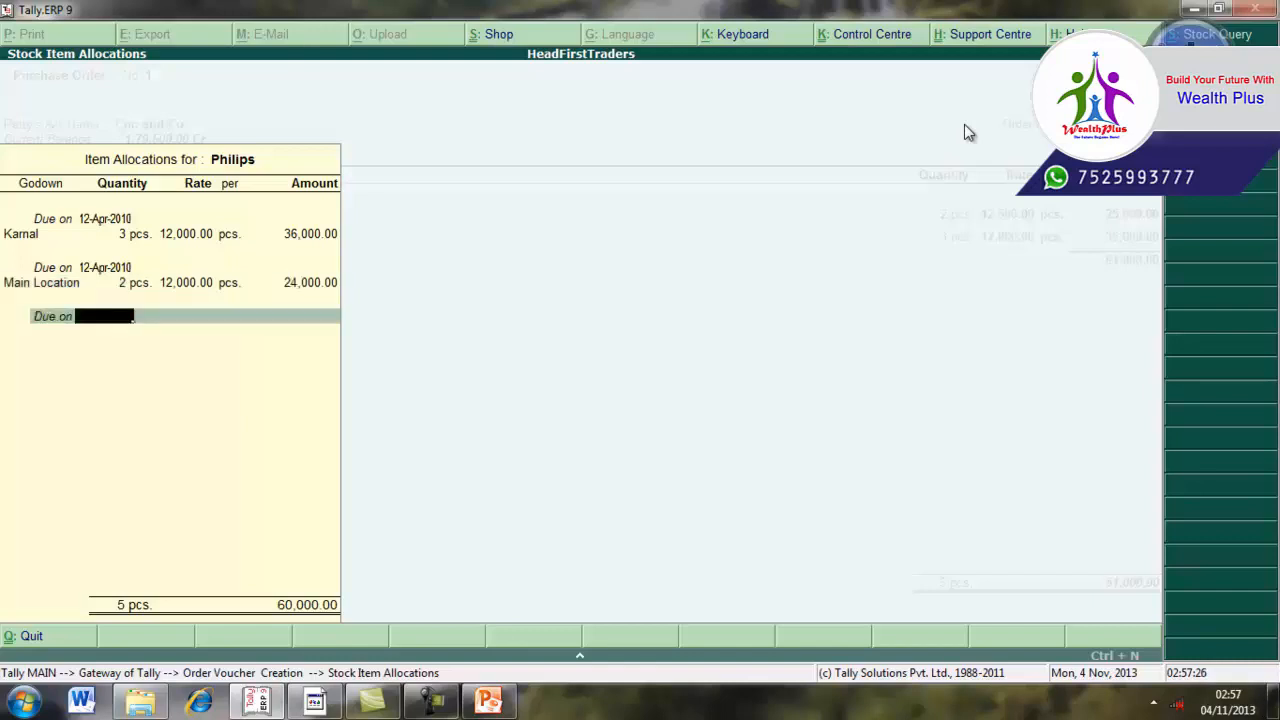
key(Return)
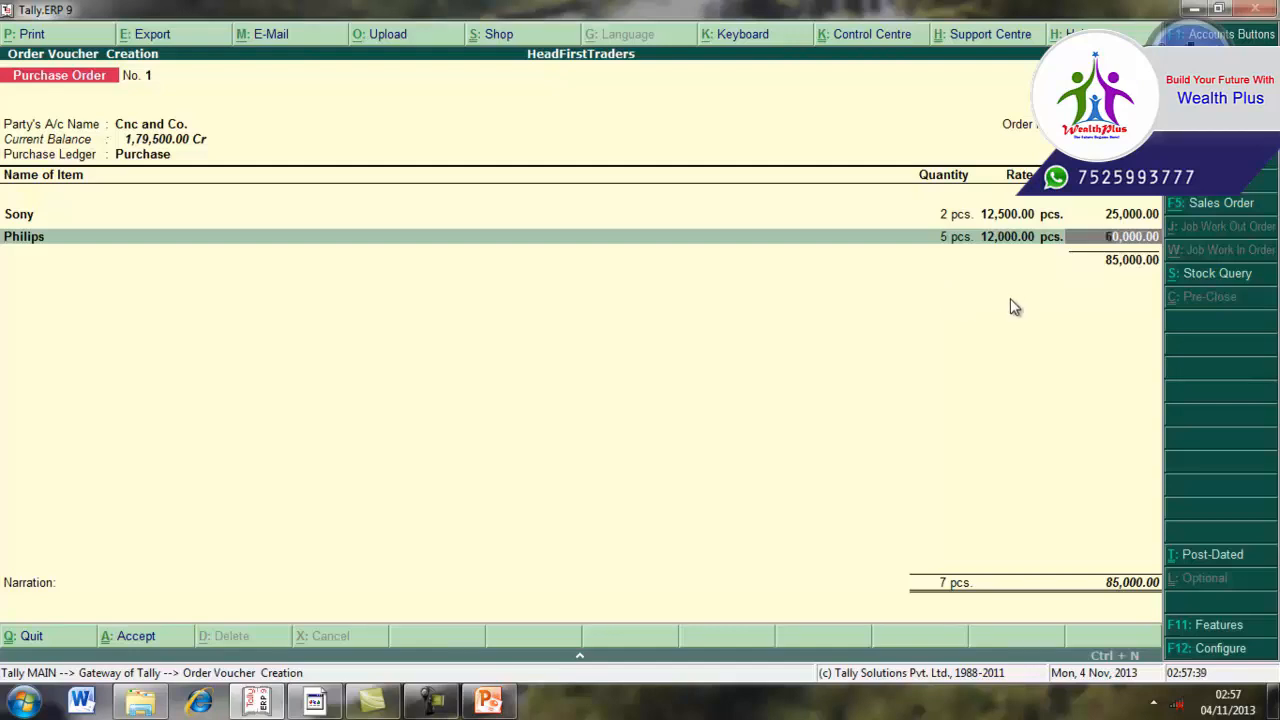
key(Return)
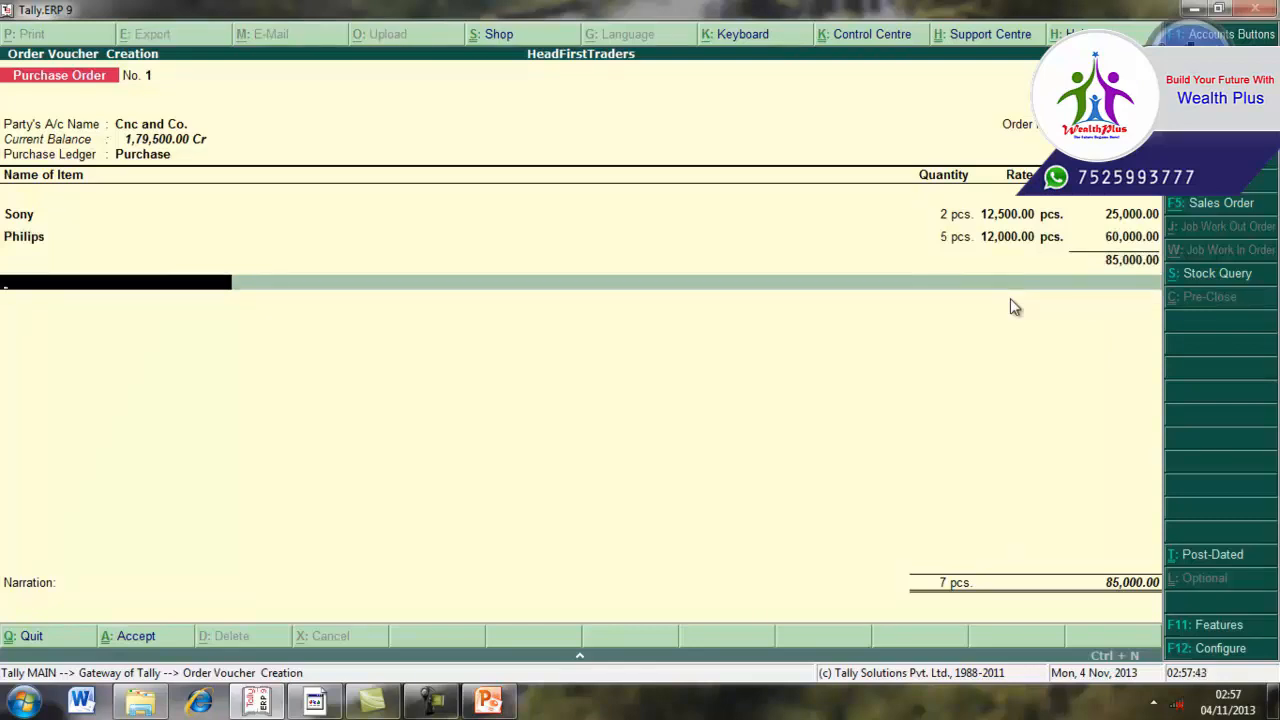
End the item list, enter the narration "ordered tv" and save the purchase order
key(Return)
key(Return)
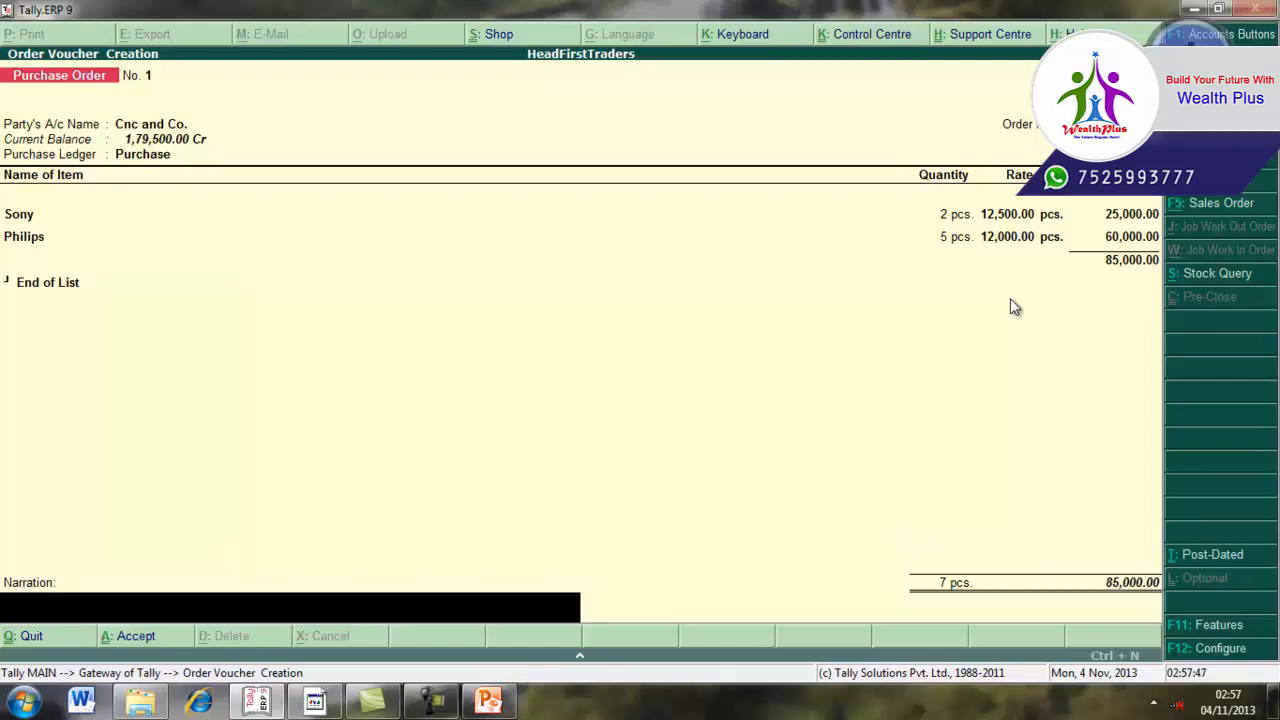
text(orderedt)
key(BackSpace)
text(t)
key(Return)
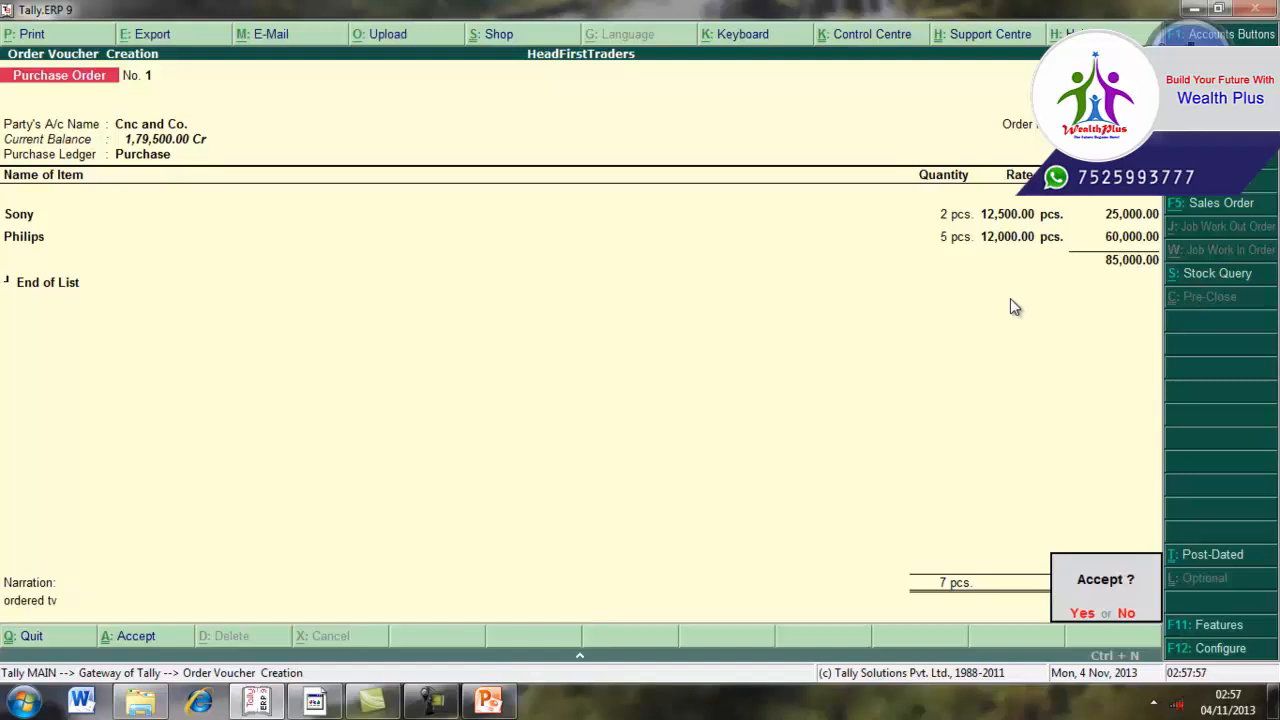
key(Return)
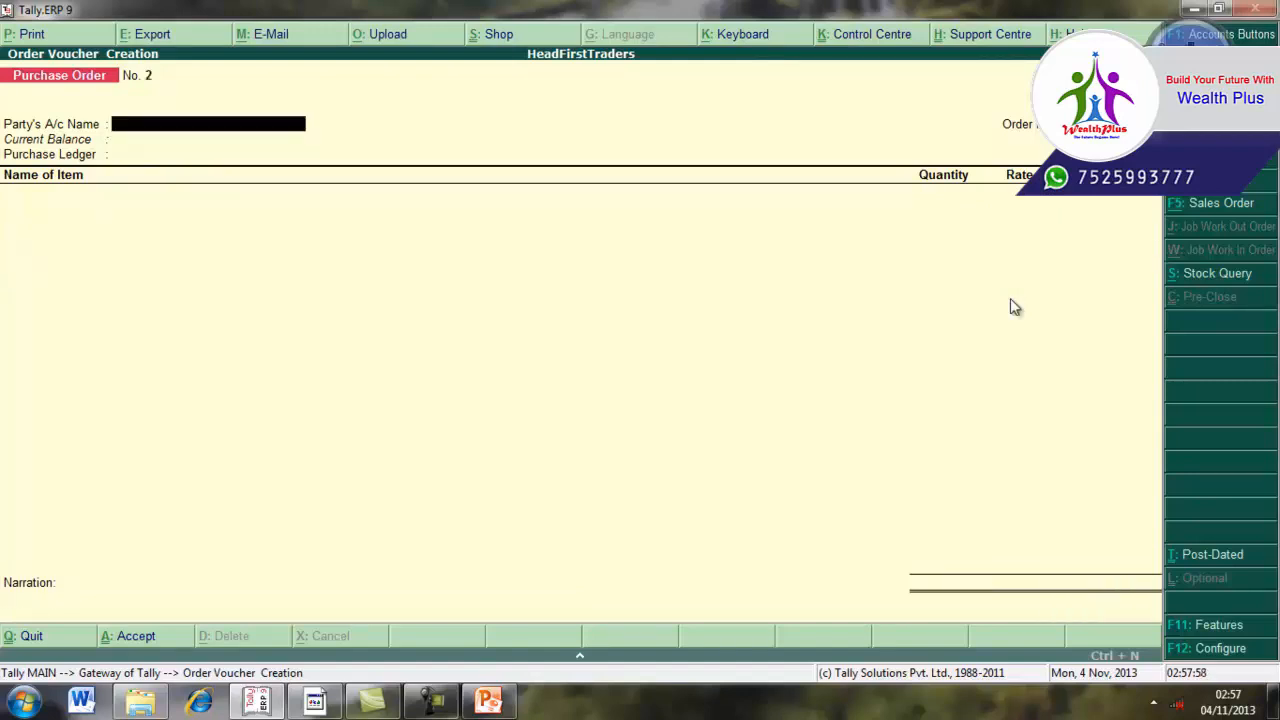